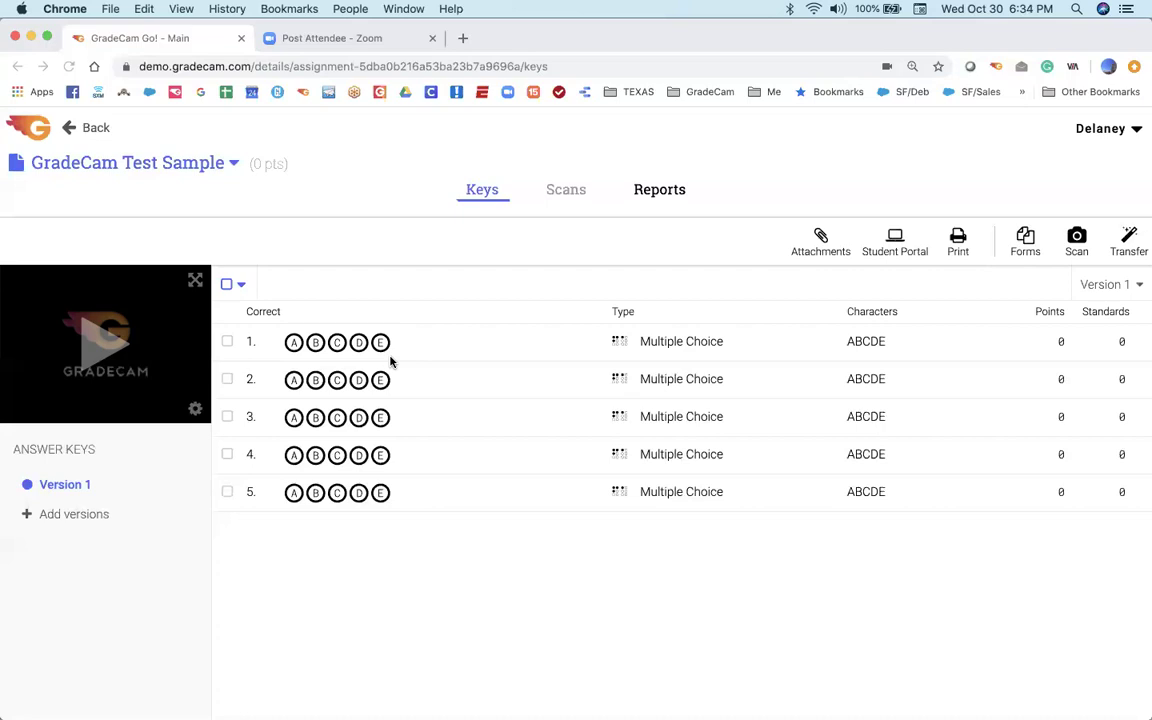
- Open question 1's settings and look through the question types without changing anything
left_click(227, 343)
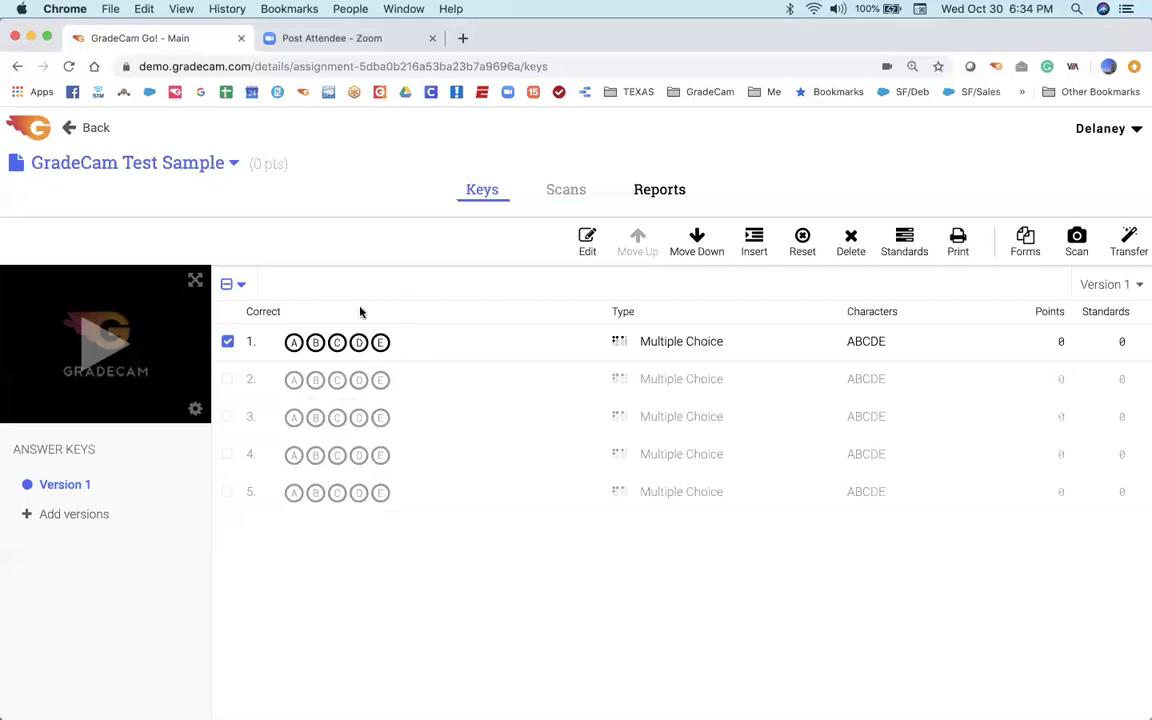
left_click(228, 343)
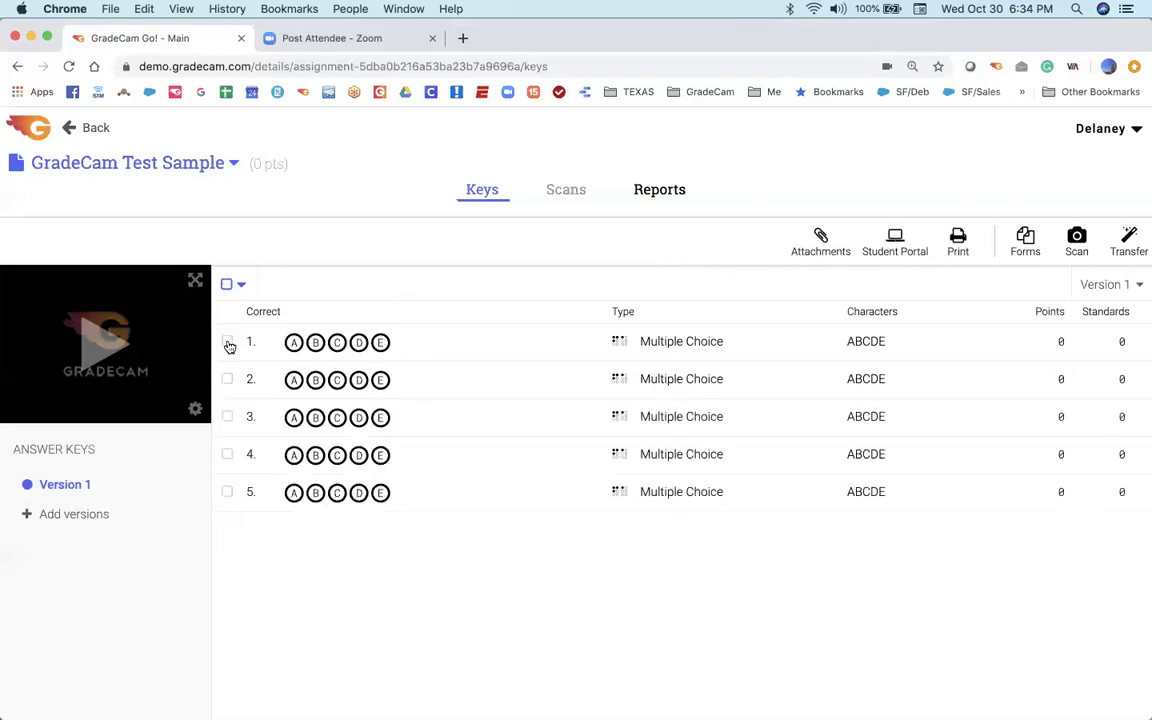
left_click(228, 343)
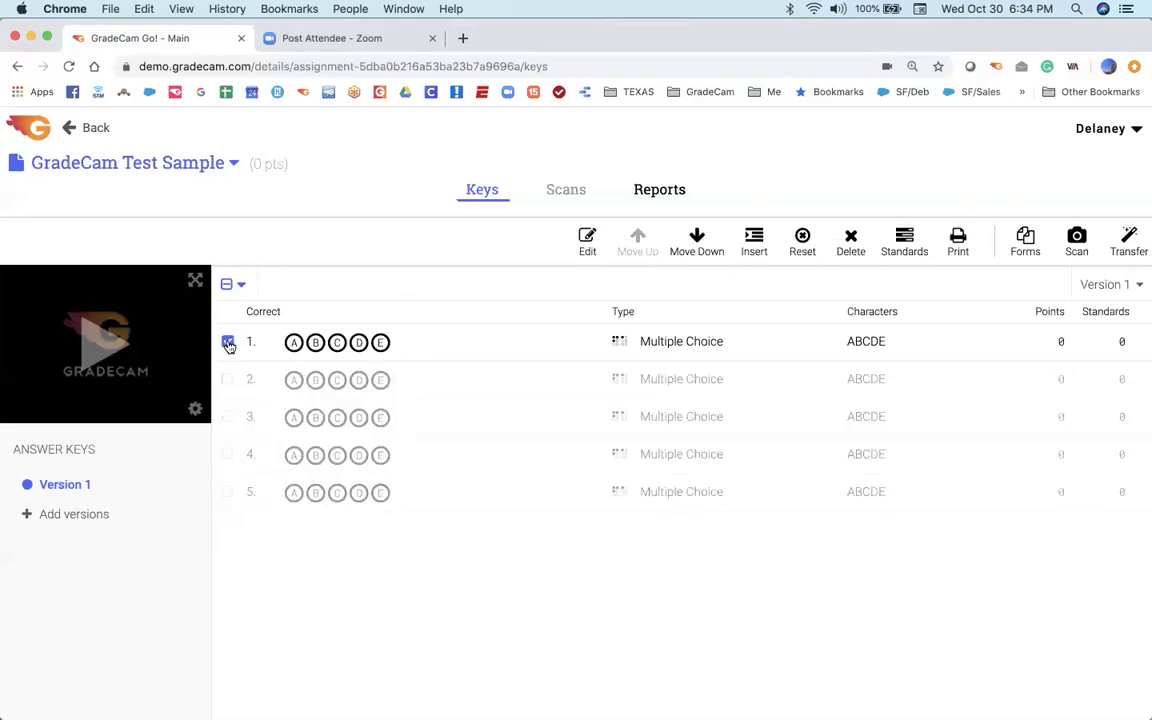
left_click(586, 243)
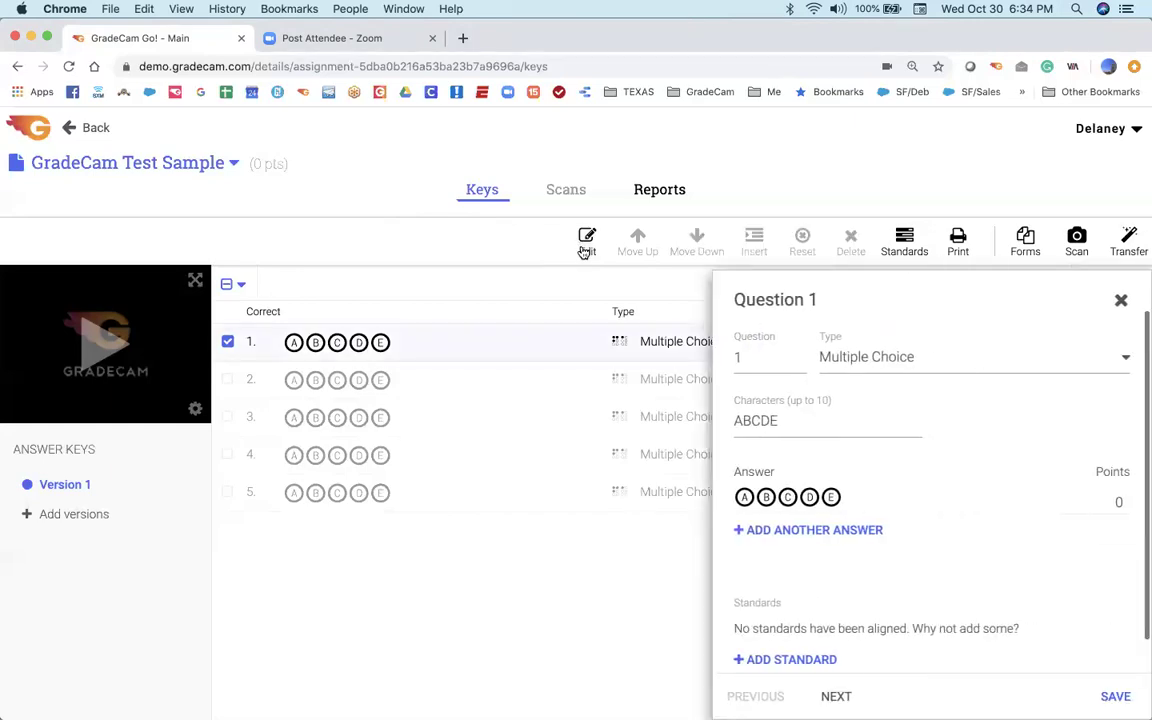
scroll(904, 528, "down", 2)
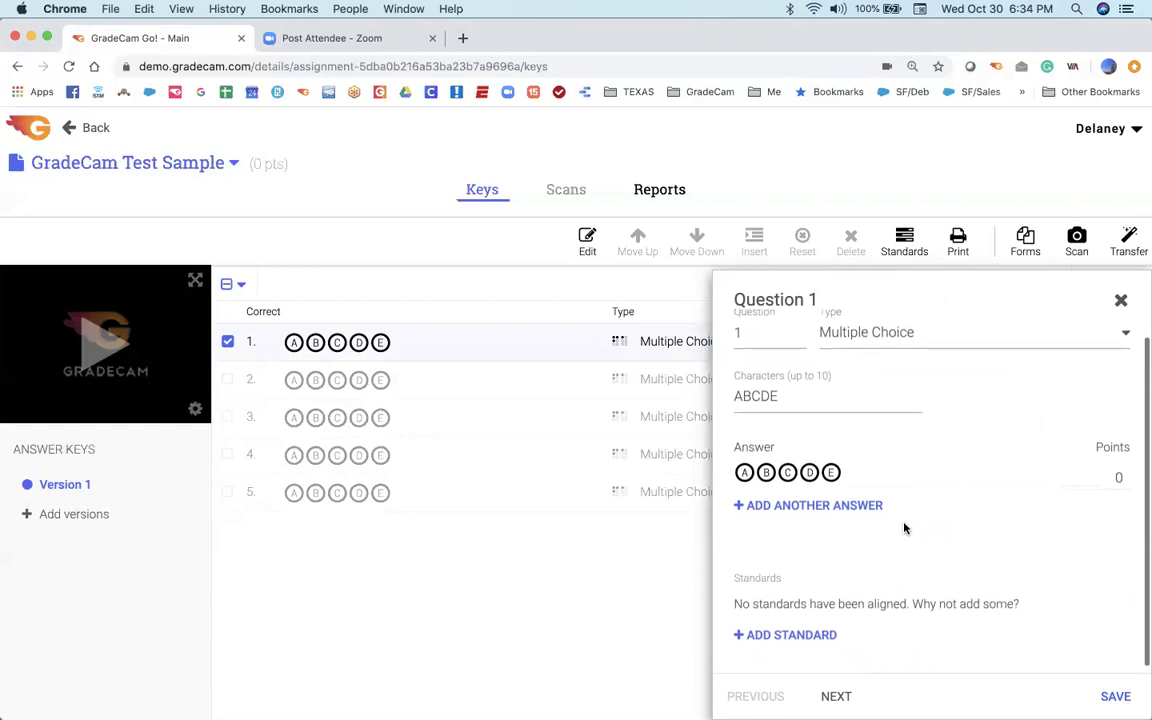
scroll(904, 528, "up", 2)
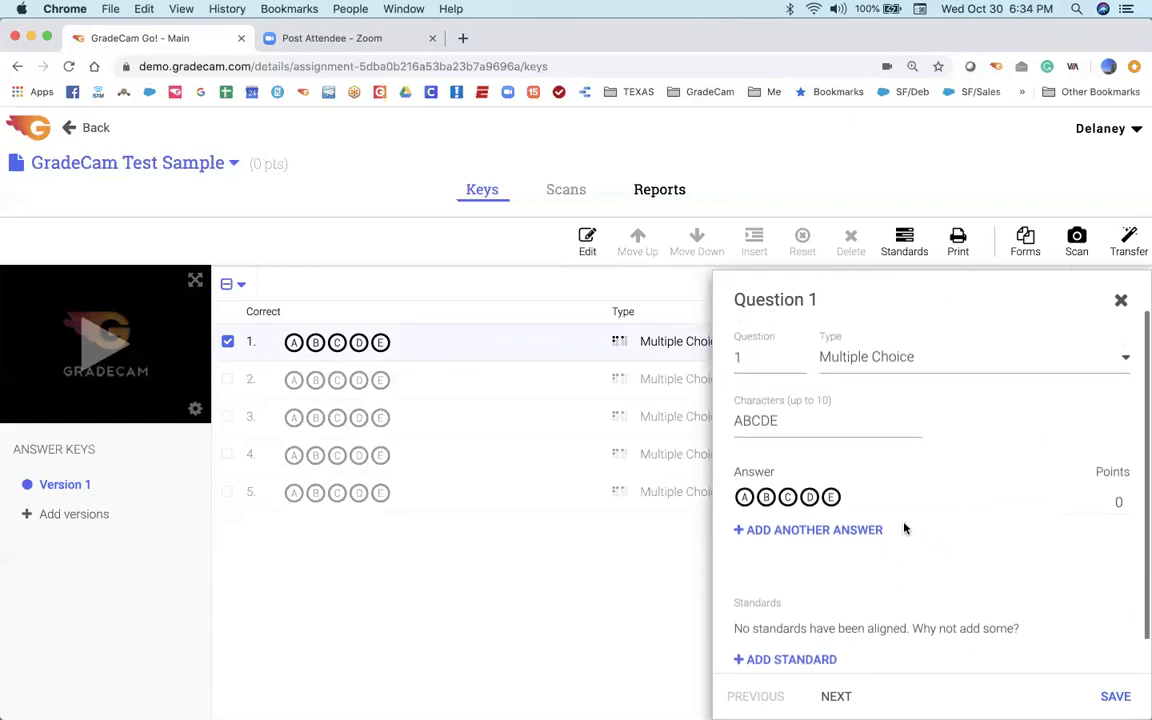
left_click(872, 365)
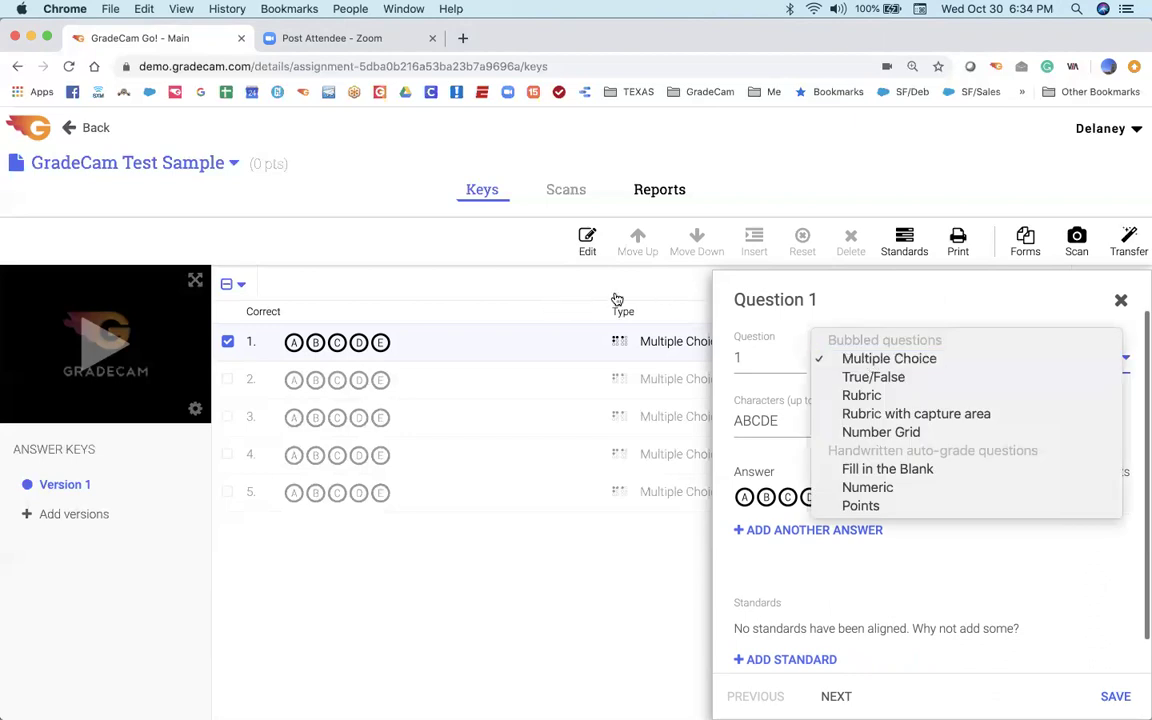
left_click(541, 299)
- Move question 1 further down the answer key
left_click(227, 342)
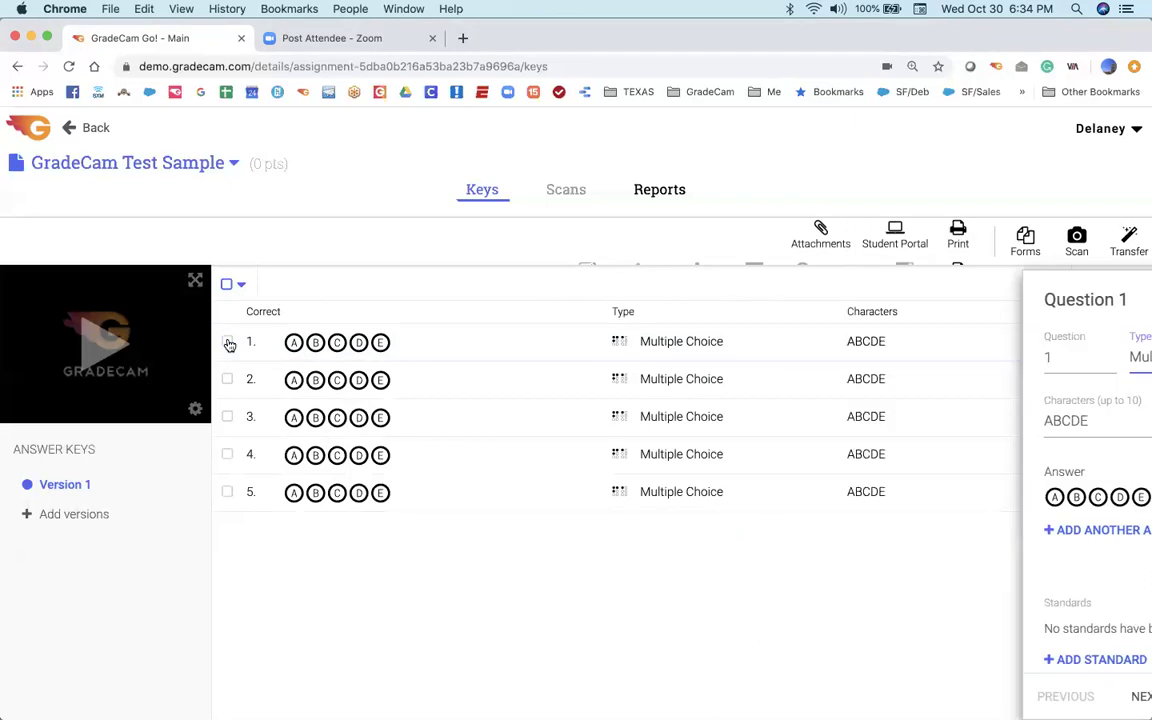
left_click(228, 343)
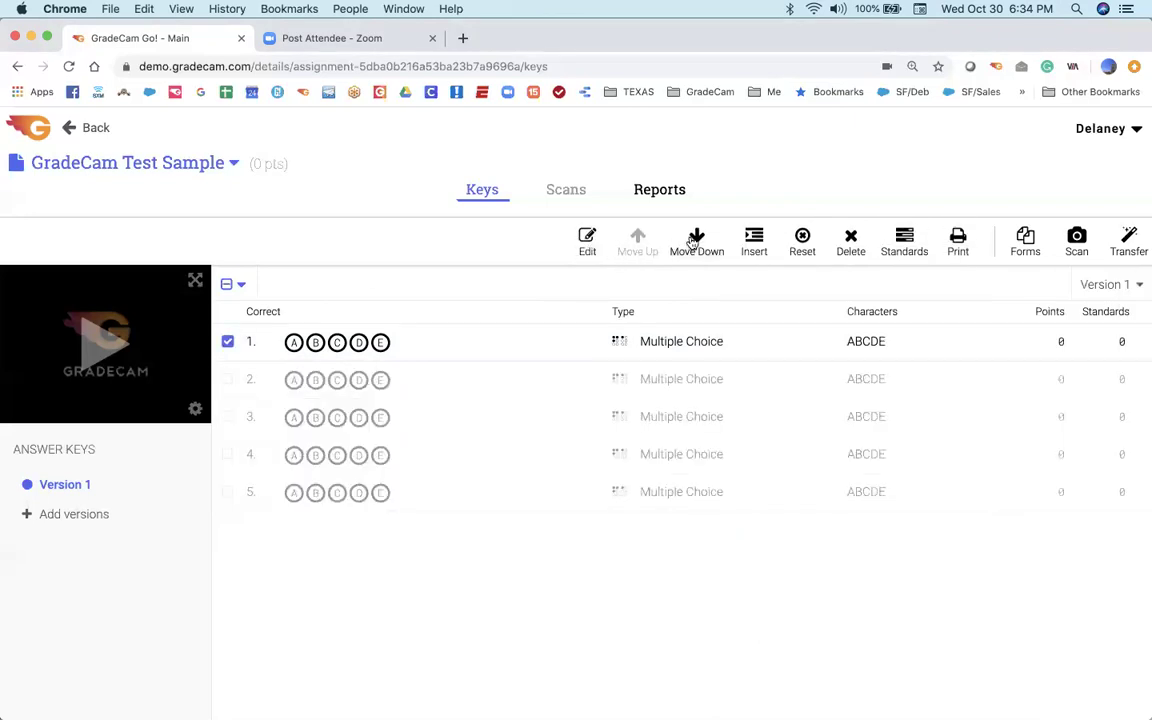
left_click(693, 241)
left_click(693, 241)
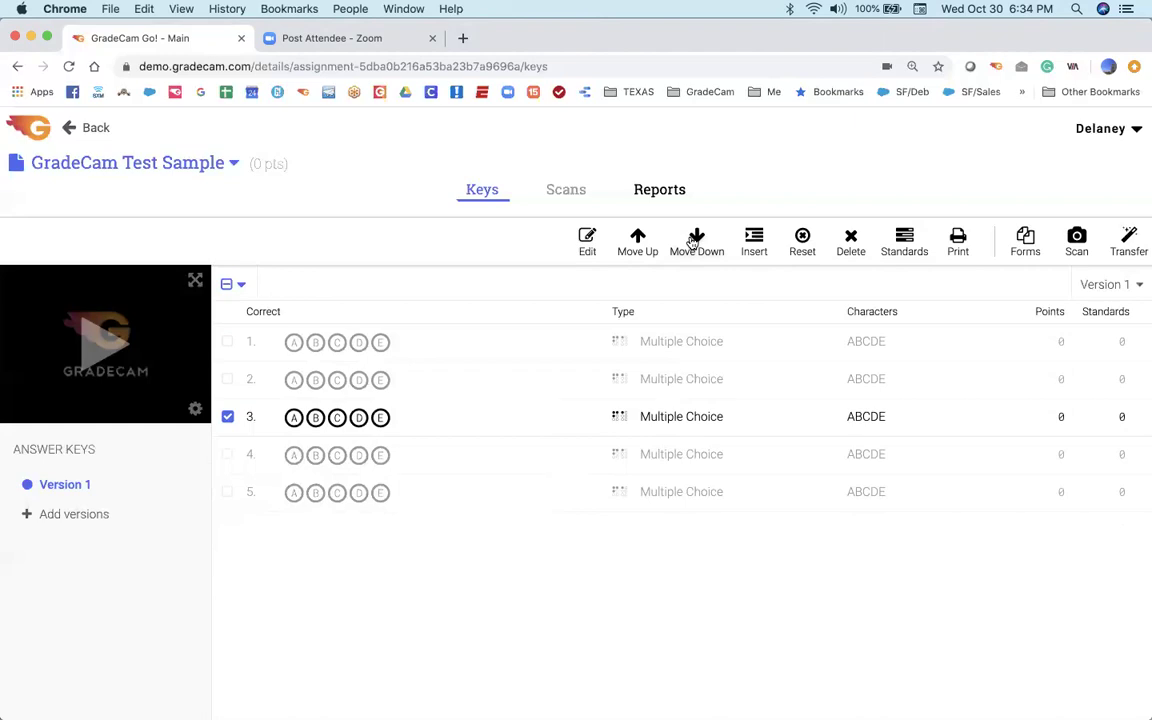
left_click(755, 241)
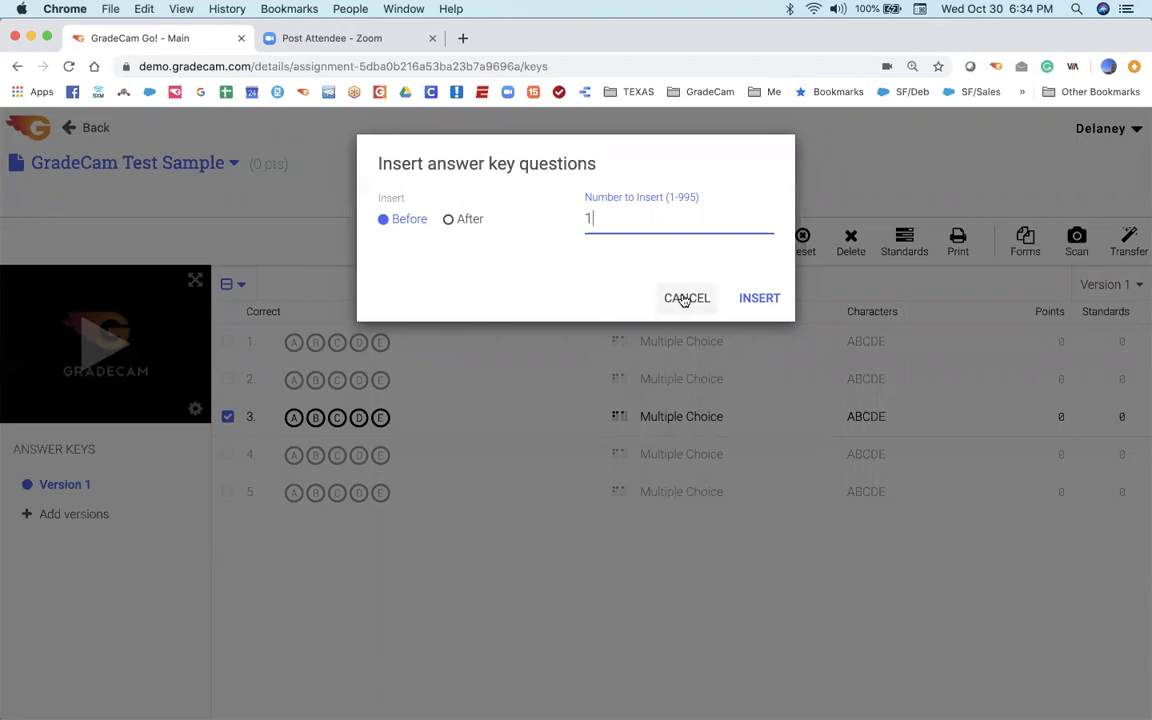
left_click(684, 299)
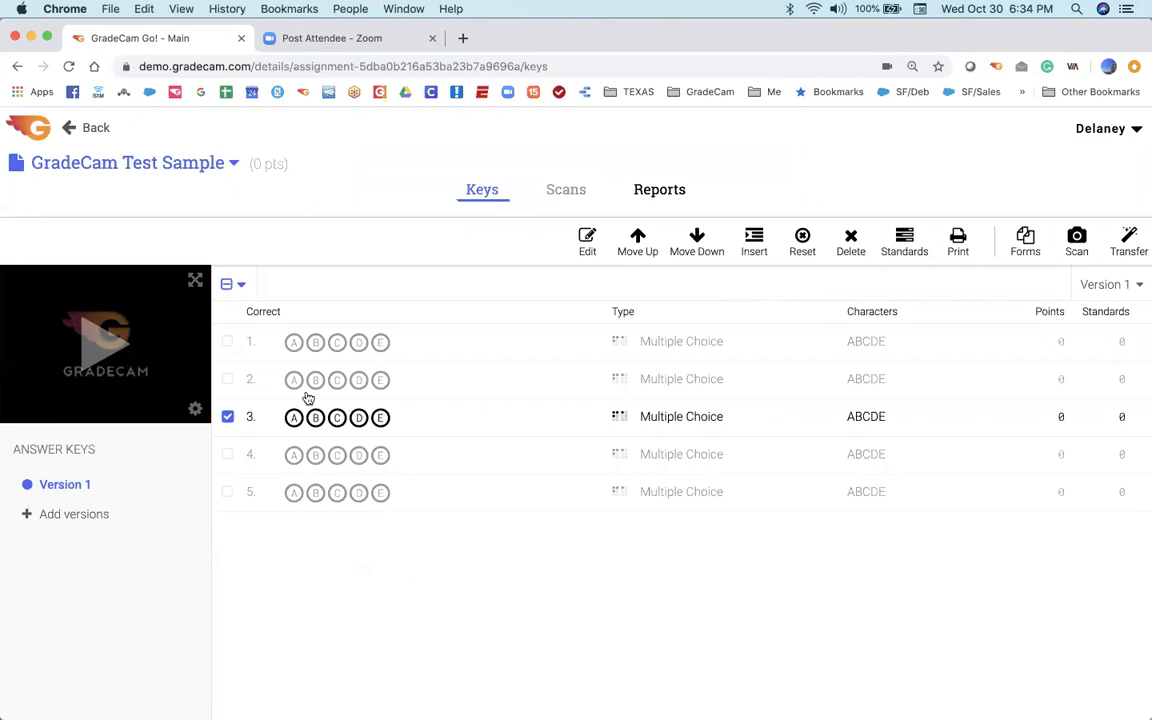
- Select only the even-numbered questions, 2 and 4
left_click(227, 417)
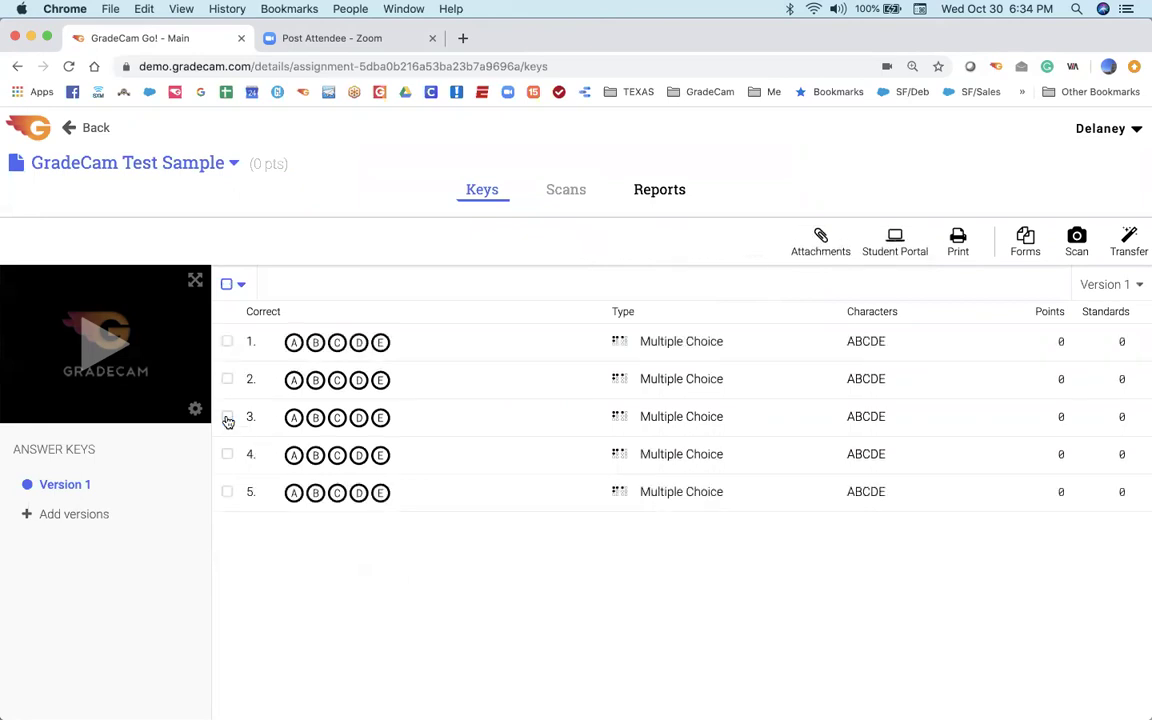
left_click(240, 286)
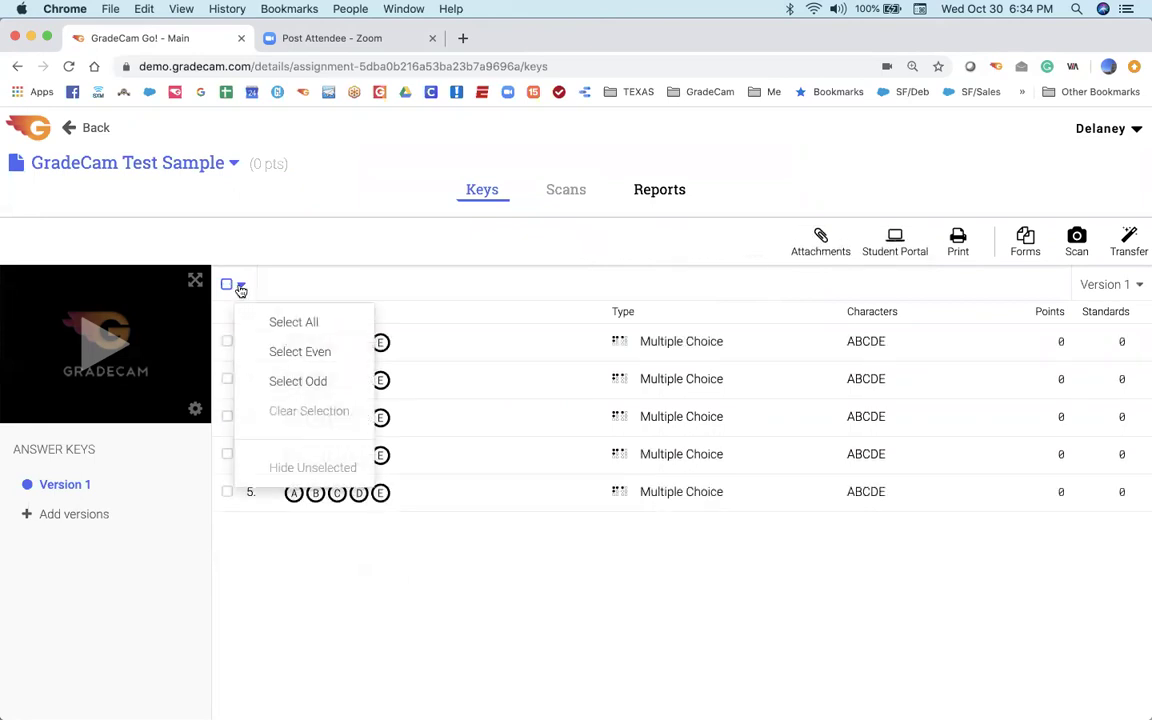
left_click(311, 353)
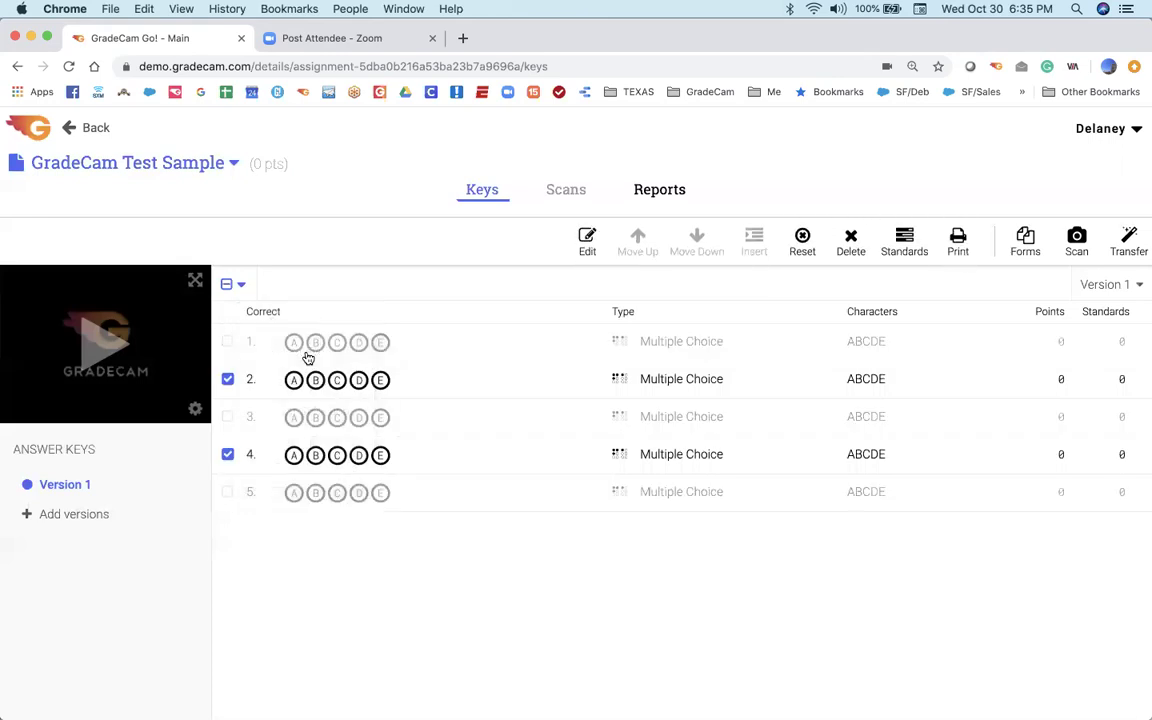
- Replace their answer characters ABCDE with FGHJK and save
left_click(586, 242)
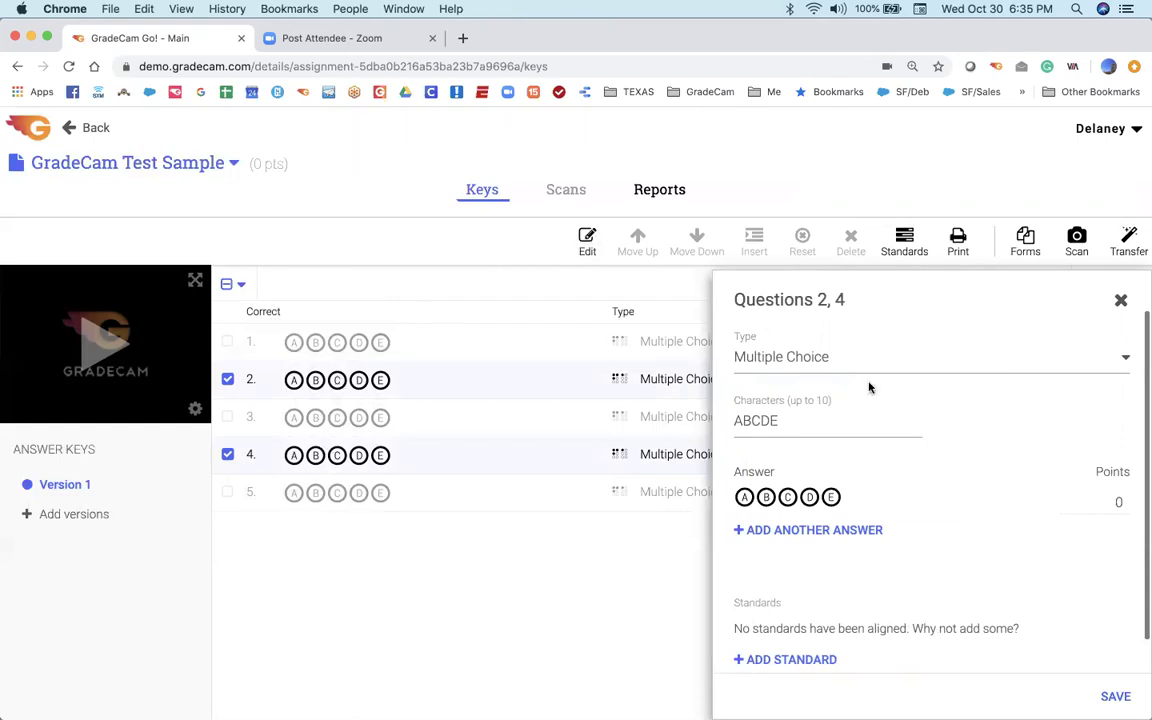
left_click_drag(805, 424, 722, 422)
type("FGHJK")
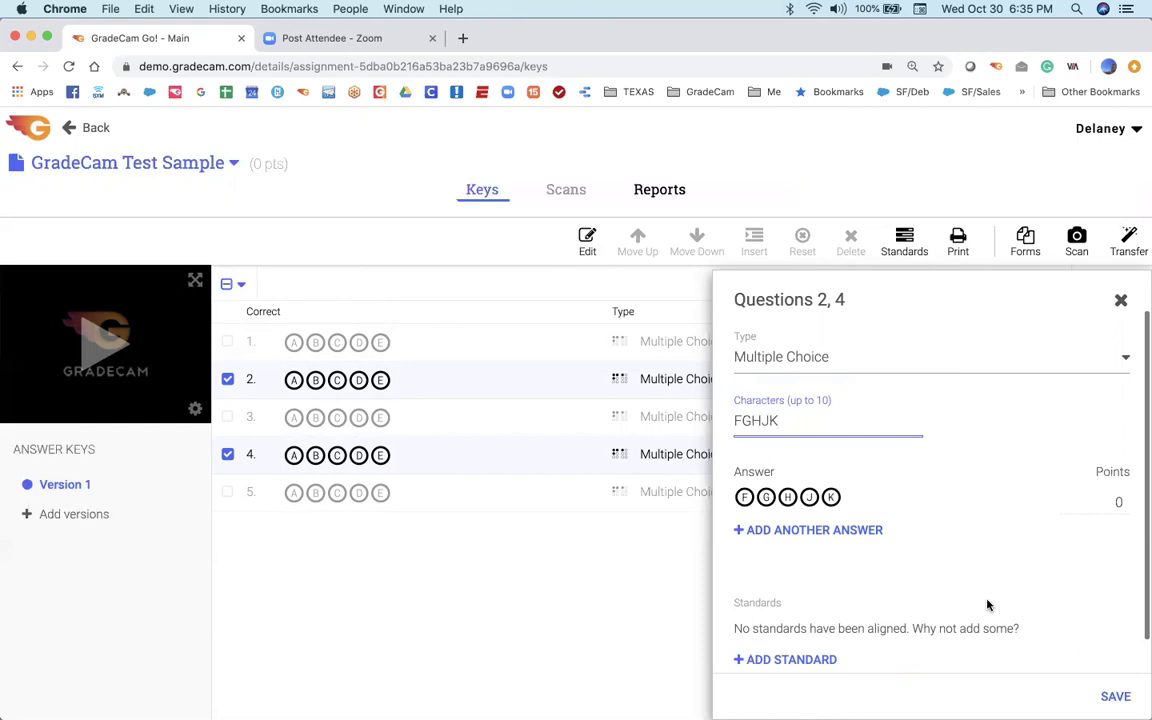
left_click(1118, 698)
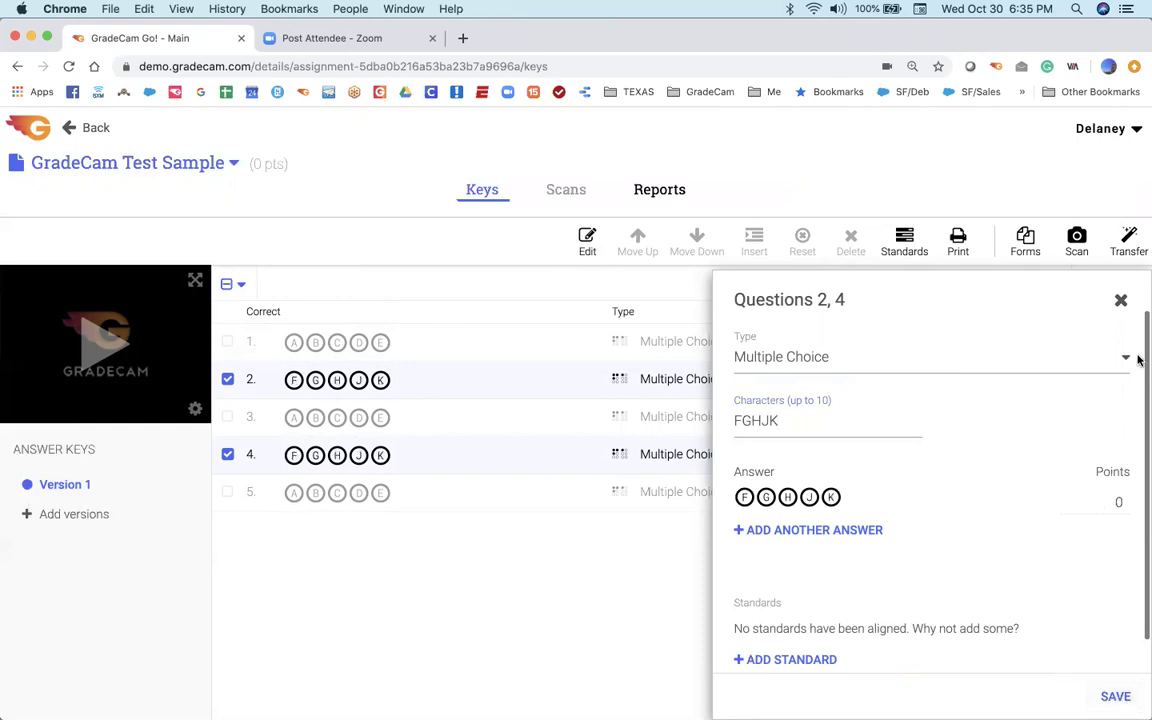
left_click(1120, 301)
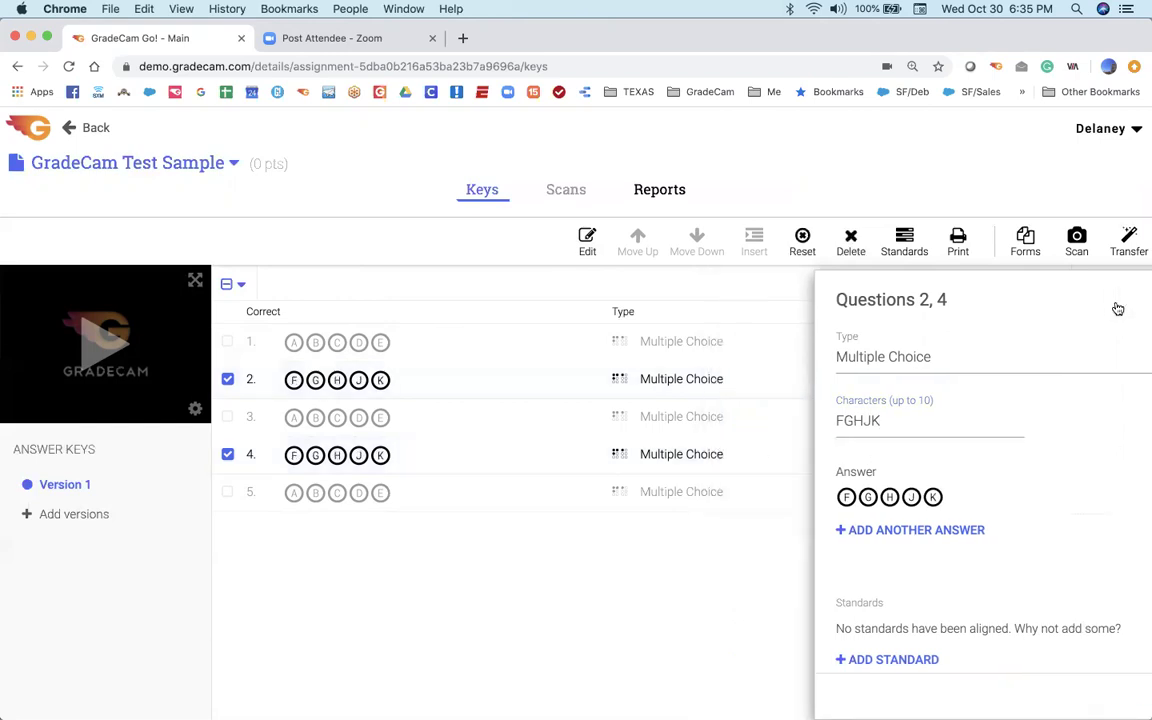
left_click(228, 379)
- Select question 1 on its own and open its settings
left_click(228, 455)
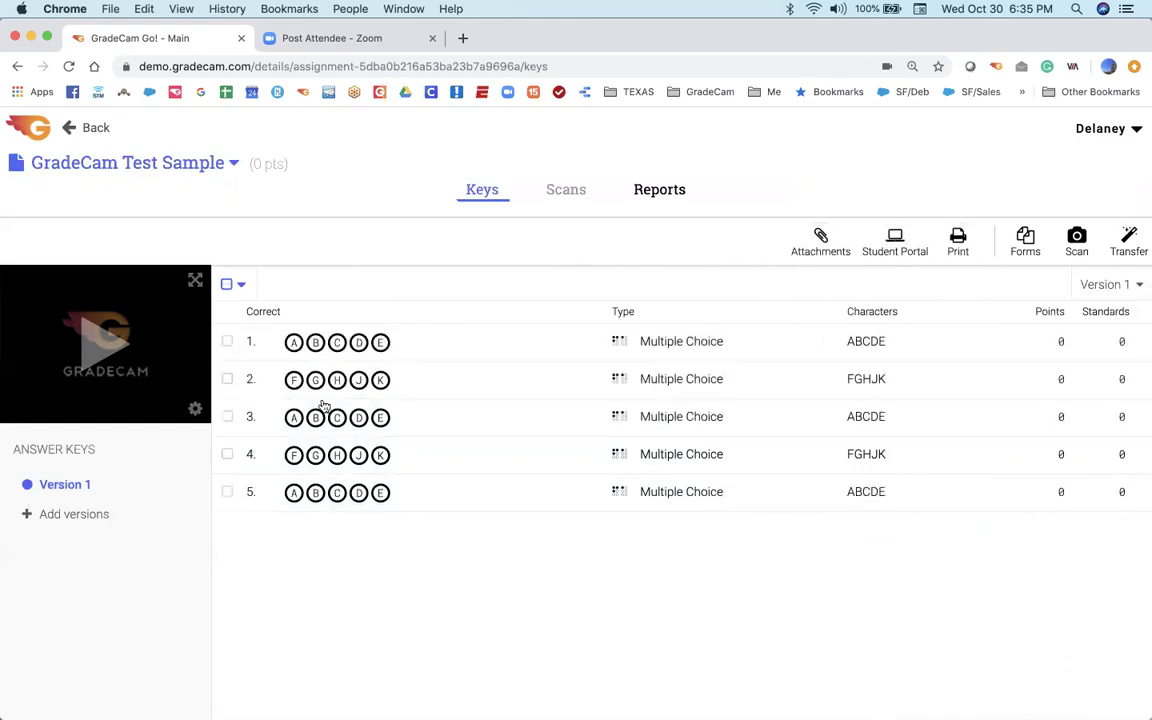
left_click(228, 343)
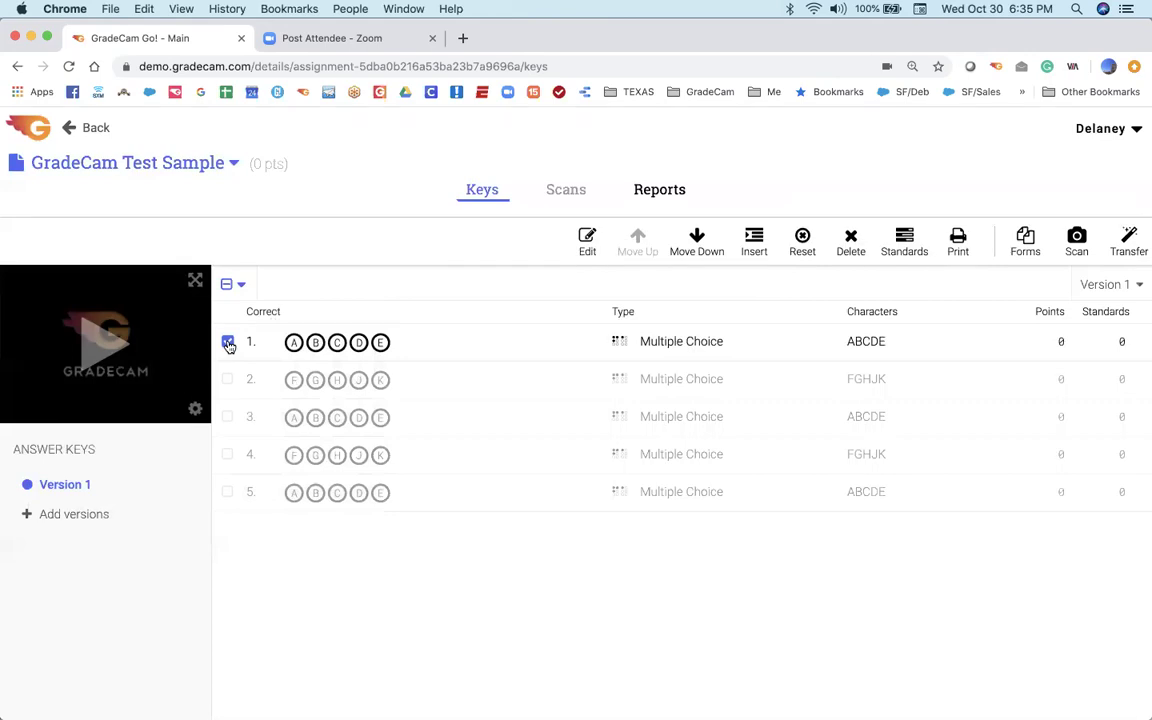
left_click(588, 238)
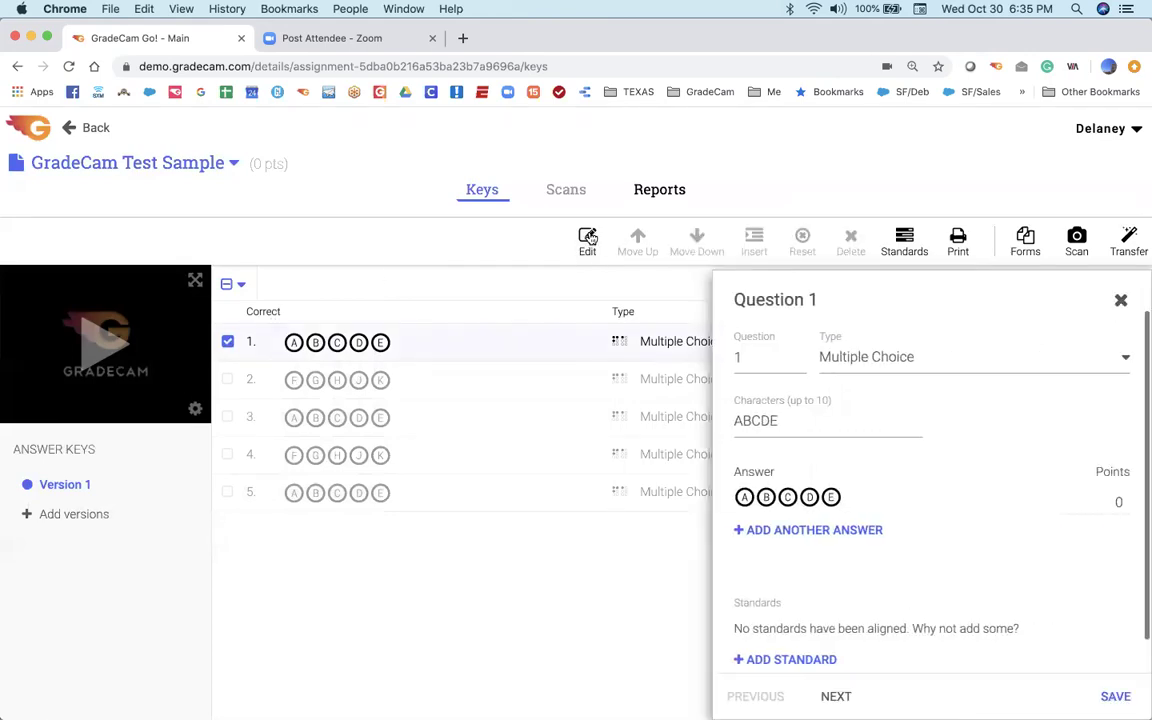
- After trying several character strings, set question 1's answer characters to ABCDE
left_click(781, 422)
key("BackSpace")
key("BackSpace")
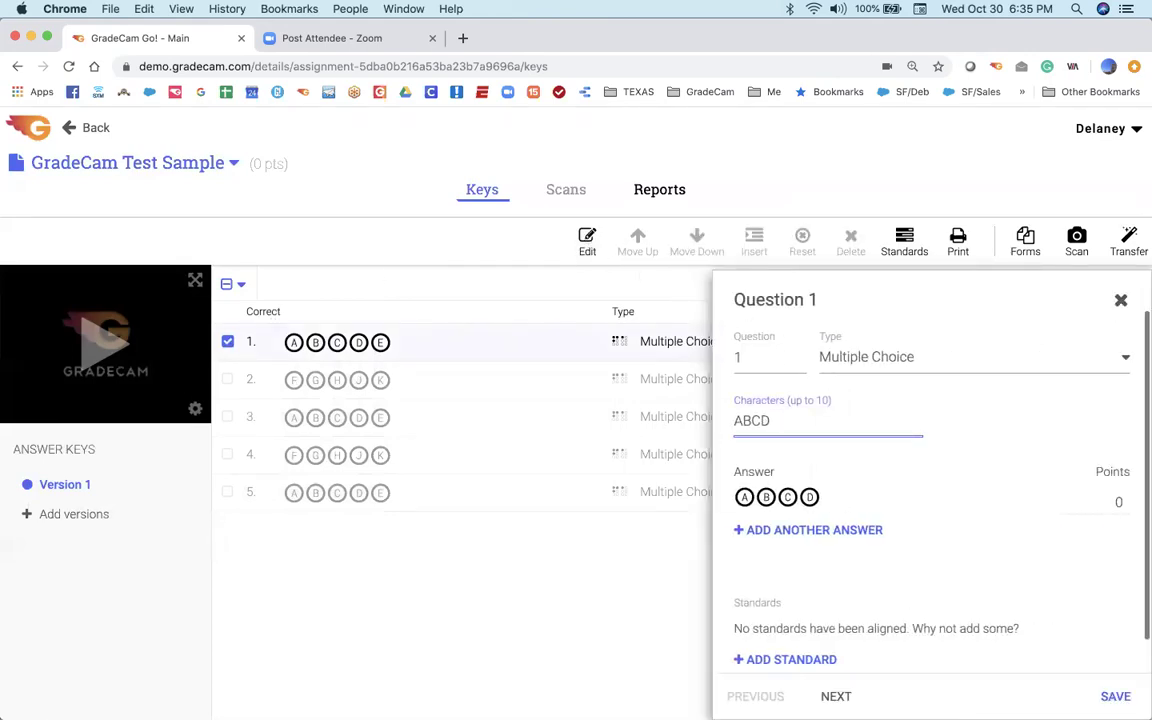
type("DFGHJKL")
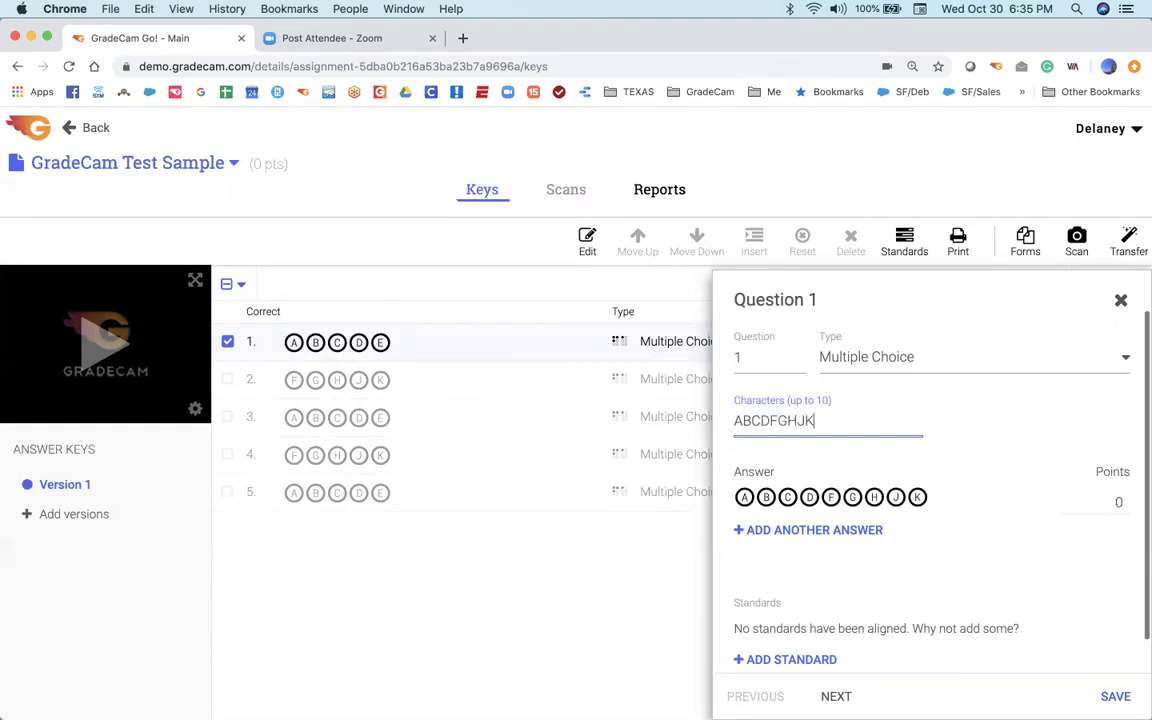
key("BackSpace")
key("BackSpace")
key("BackSpace")
key("BackSpace")
key("BackSpace")
key("BackSpace")
key("BackSpace")
key("BackSpace")
key("BackSpace")
key("BackSpace")
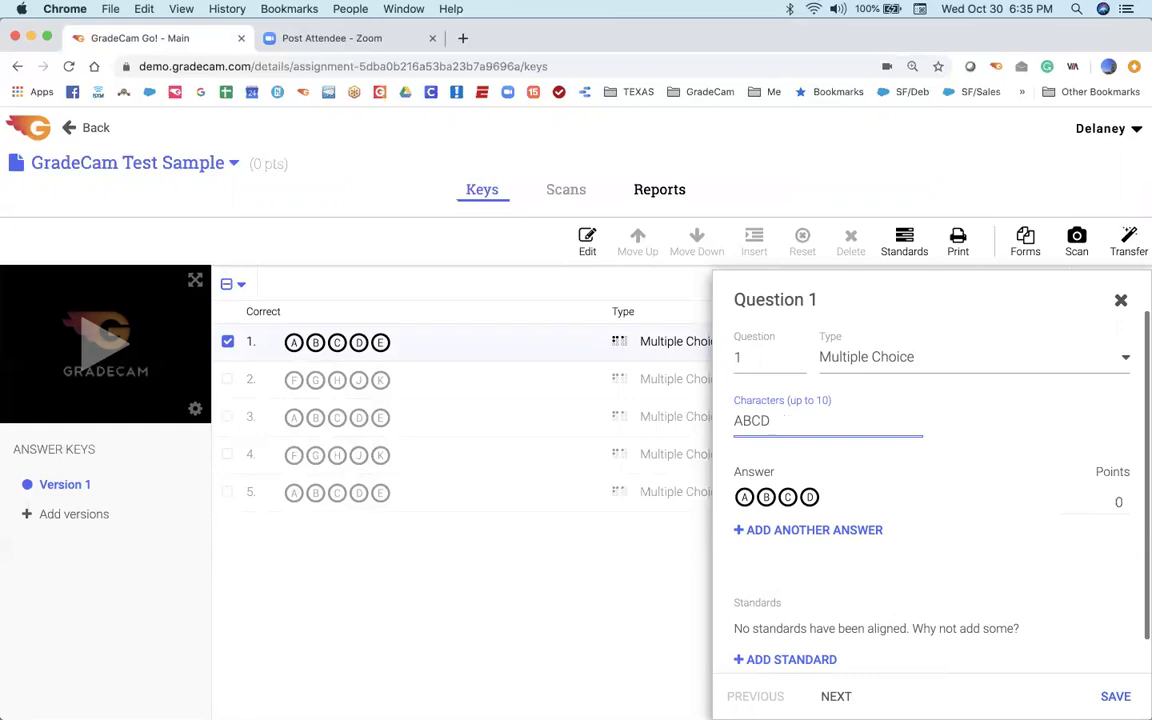
type("AE")
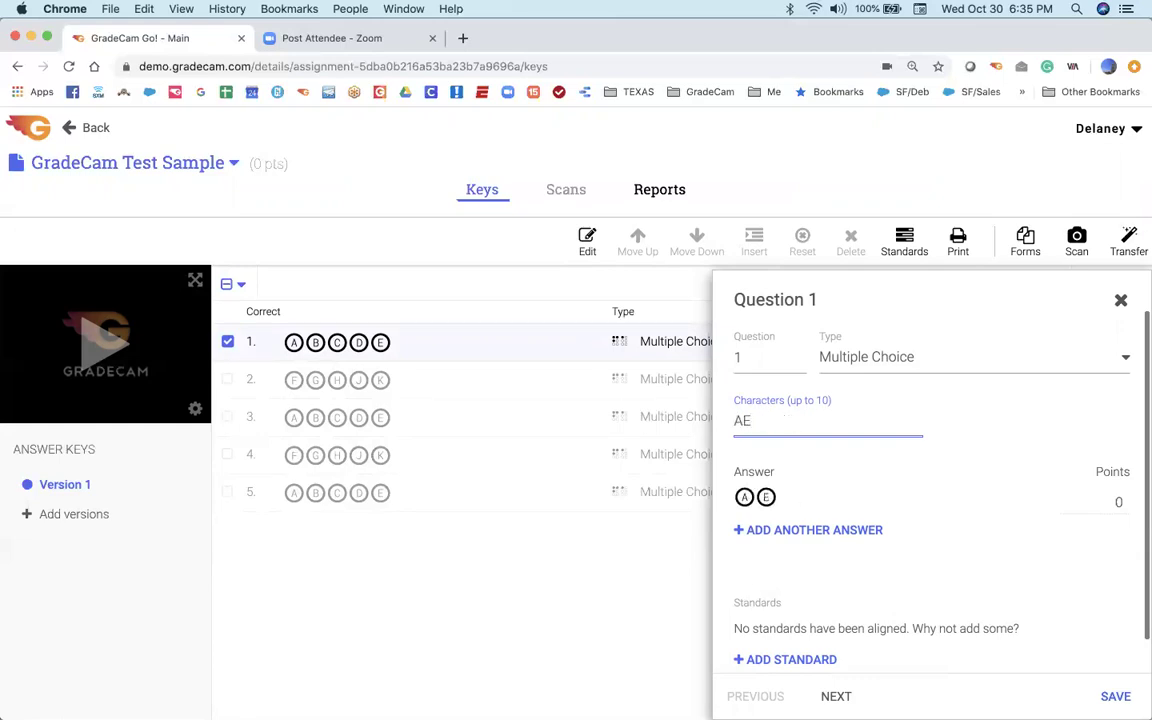
type("IOU")
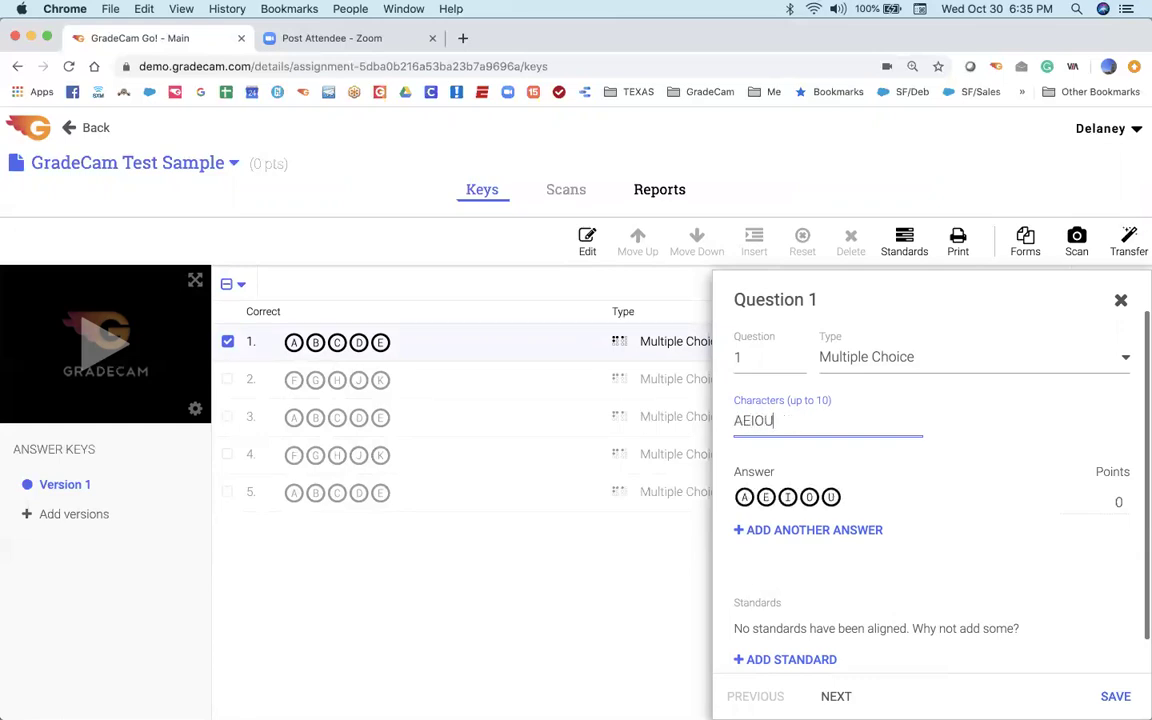
key("BackSpace")
key("BackSpace")
key("BackSpace")
key("BackSpace")
key("BackSpace")
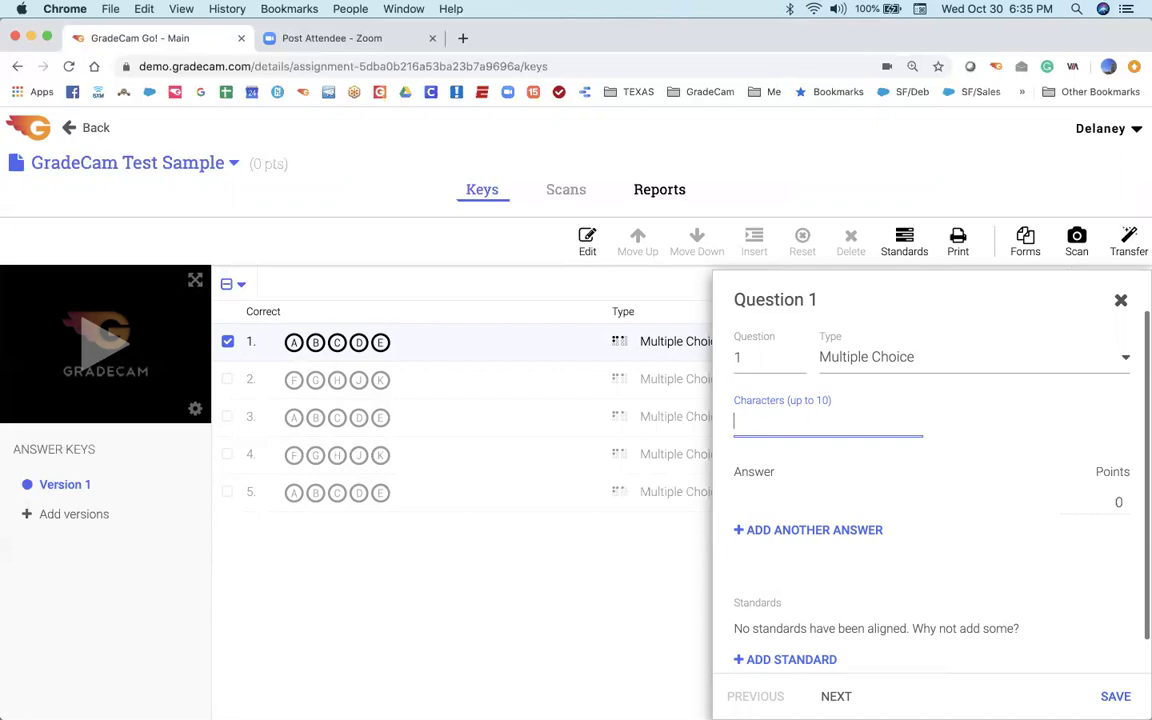
type("LINE")
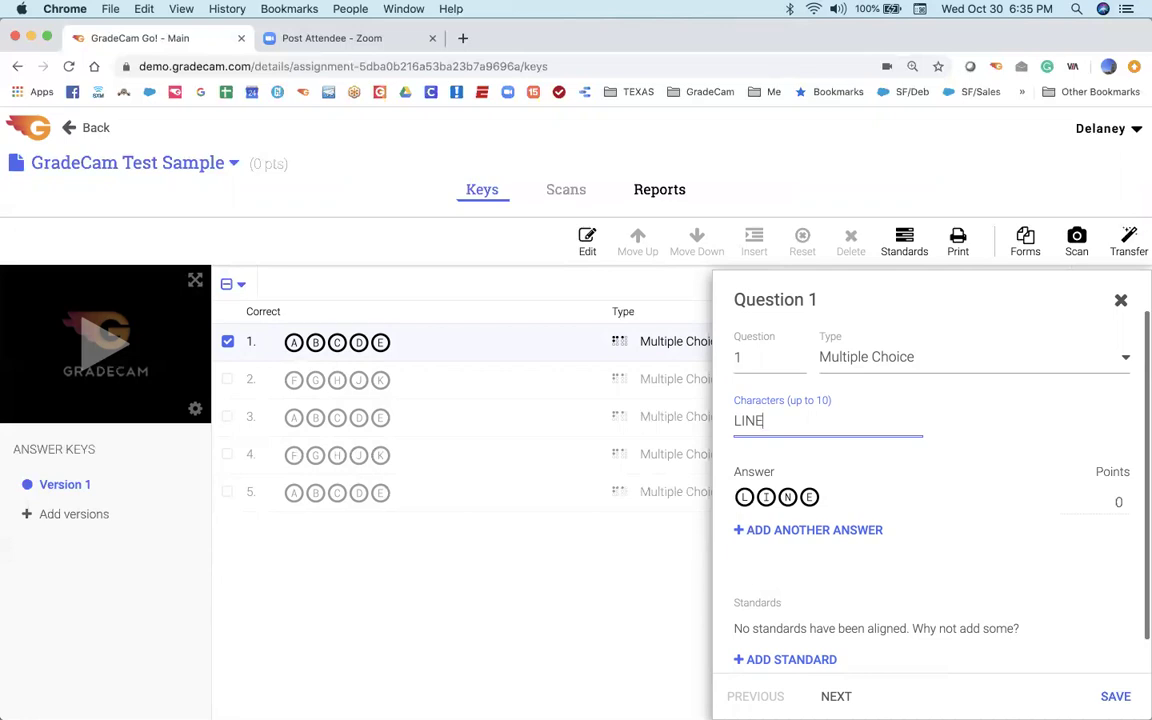
key("BackSpace")
key("BackSpace")
key("BackSpace")
key("BackSpace")
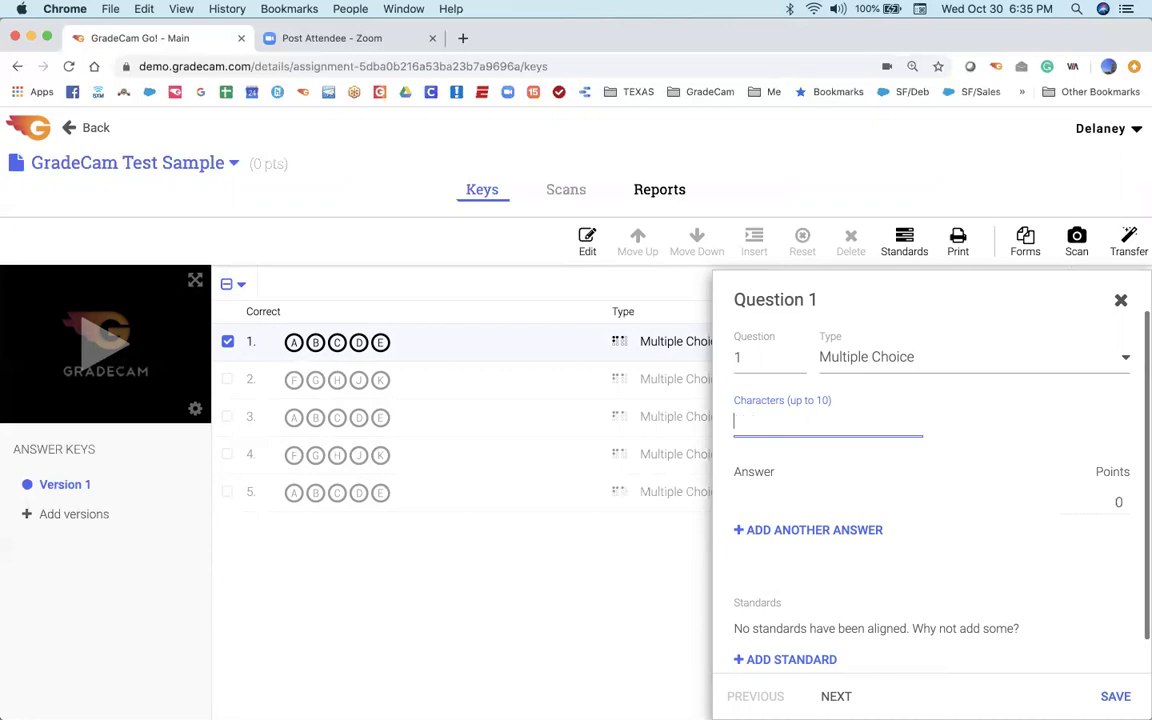
type("ABCDF")
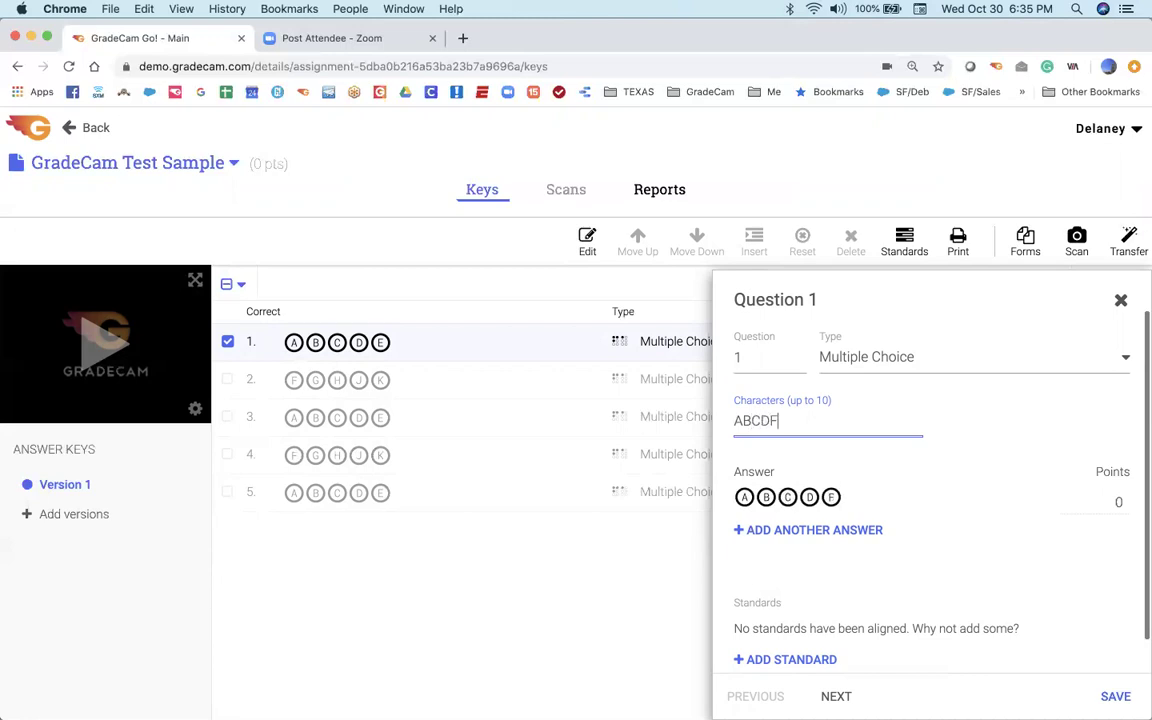
key("BackSpace")
type("E")
- Mark B and D together as question 1's correct answer, worth 3 points
left_click(766, 498)
left_click(810, 499)
left_click(1122, 501)
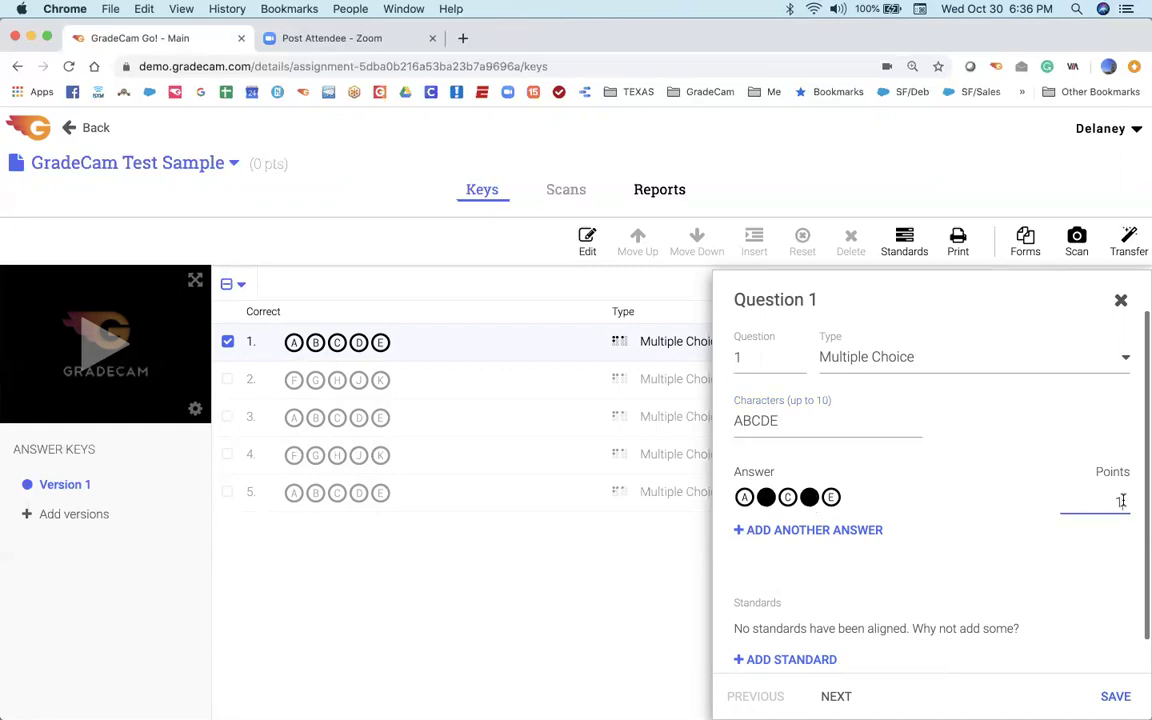
key("BackSpace")
type("3")
- Add partial-credit answers for B alone and D alone, each worth 1 point
left_click(797, 530)
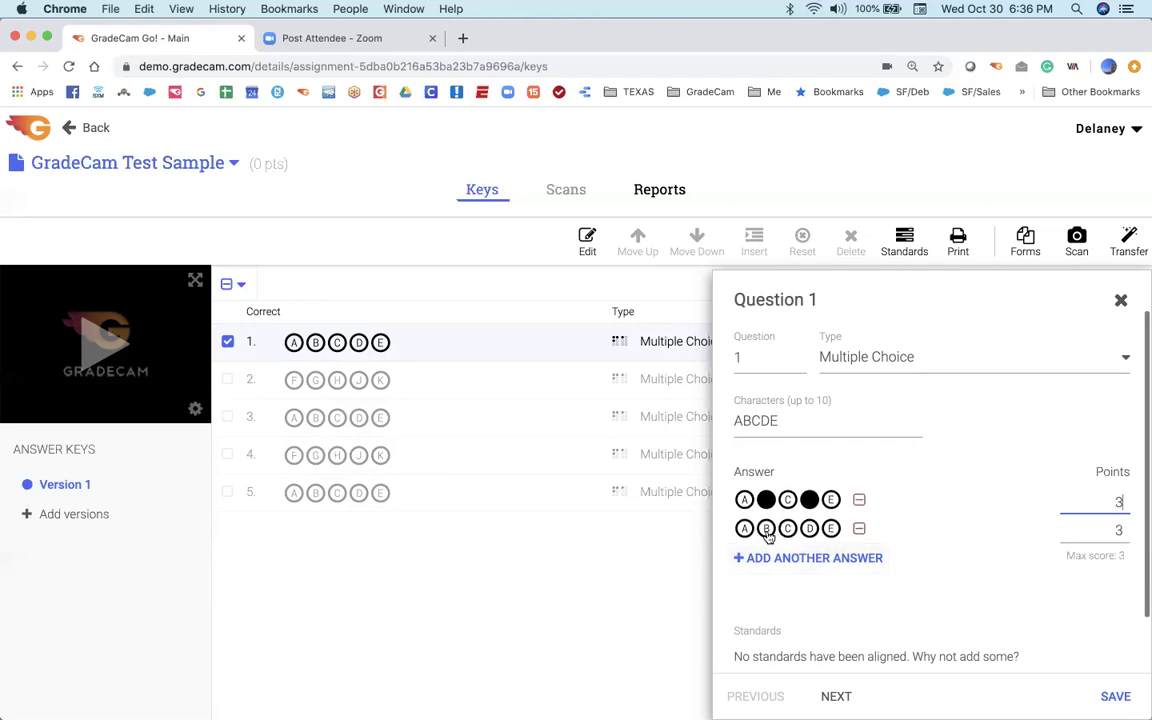
left_click(766, 530)
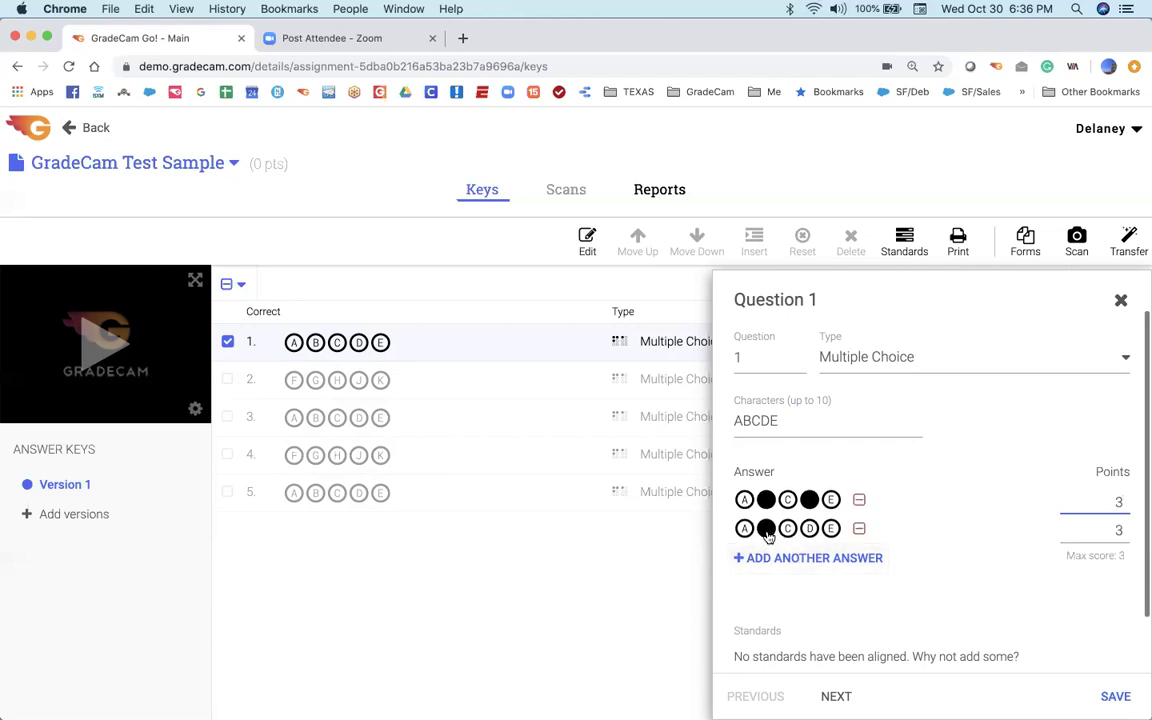
left_click(1118, 527)
key("BackSpace")
type("1")
left_click(851, 559)
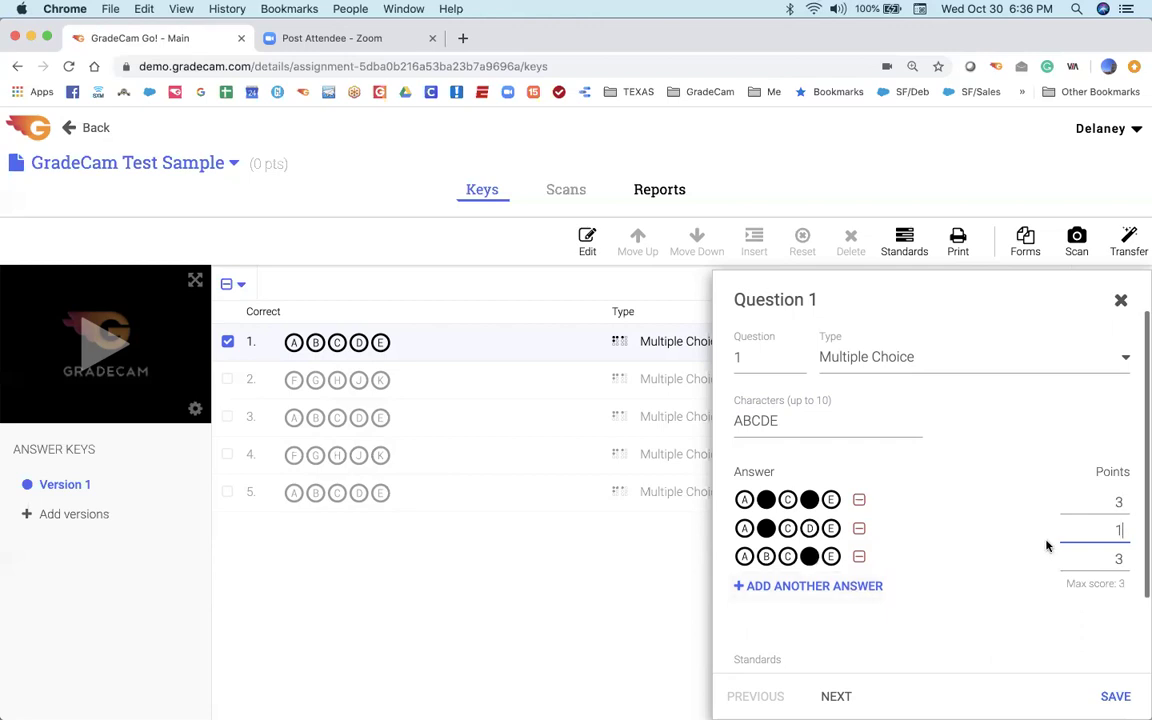
left_click(1121, 557)
key("BackSpace")
type("1")
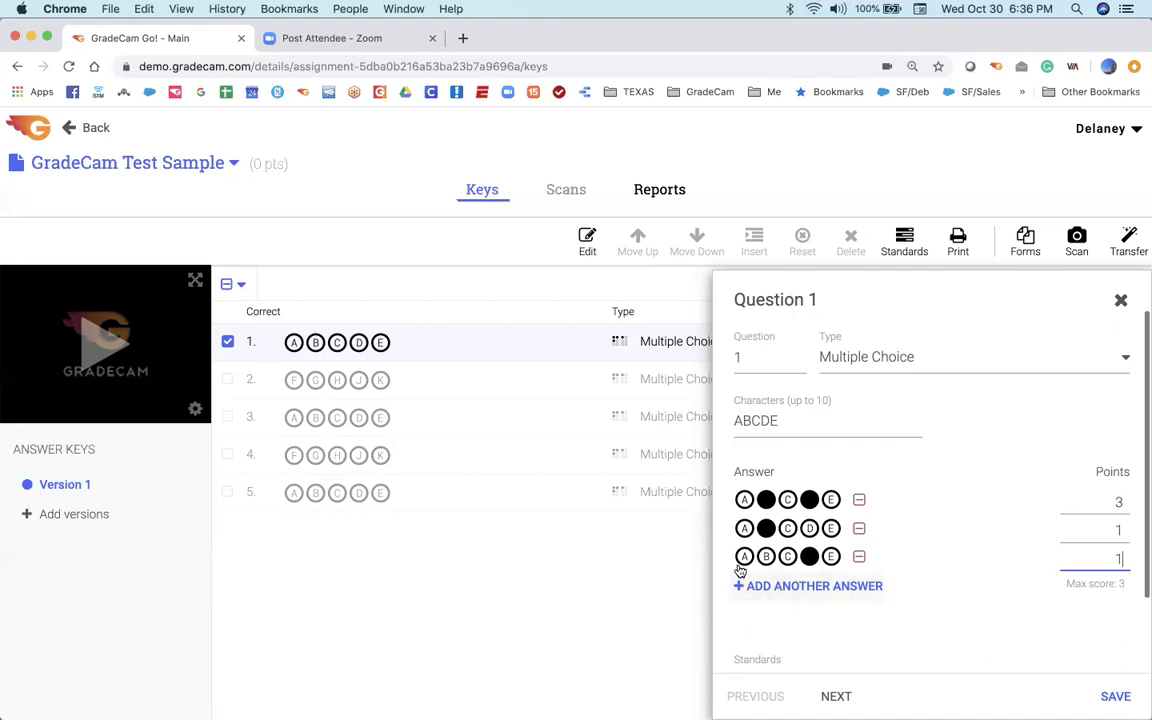
- Add A alone as a fourth accepted answer worth 0.5 points
left_click(815, 588)
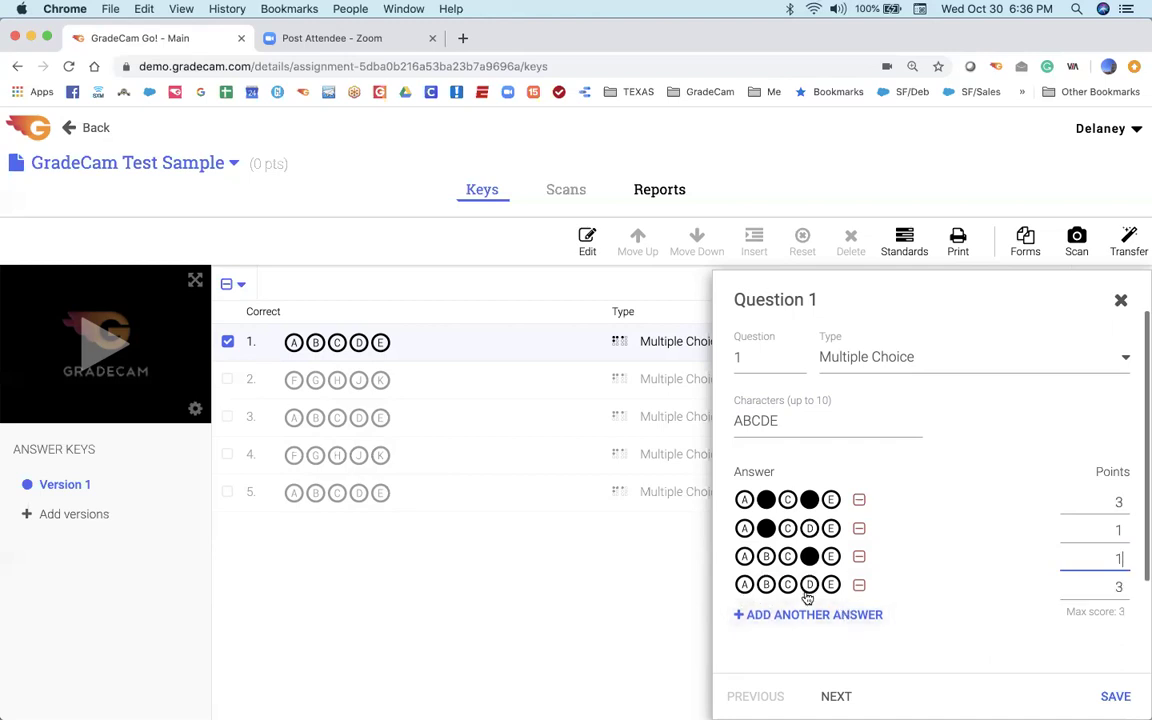
left_click(744, 584)
left_click(1109, 584)
key("BackSpace")
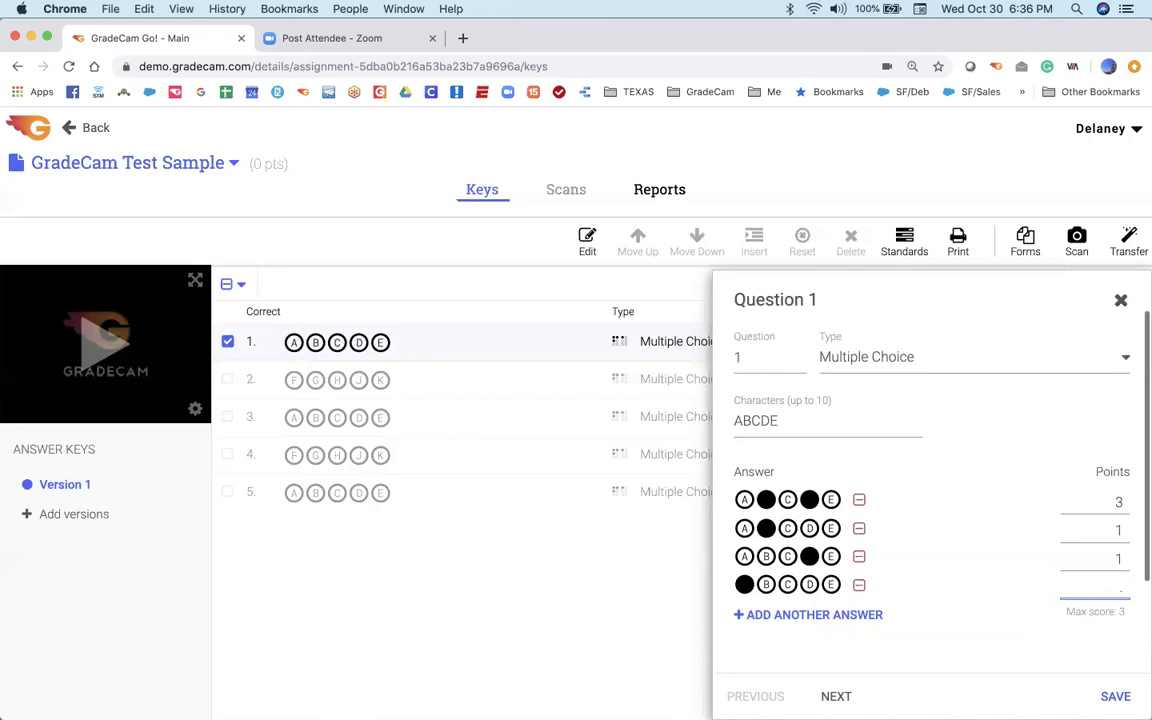
type(".5")
- Begin adding a standard, filtering by subject Science, any source and grade 10
scroll(850, 592, "down", 3)
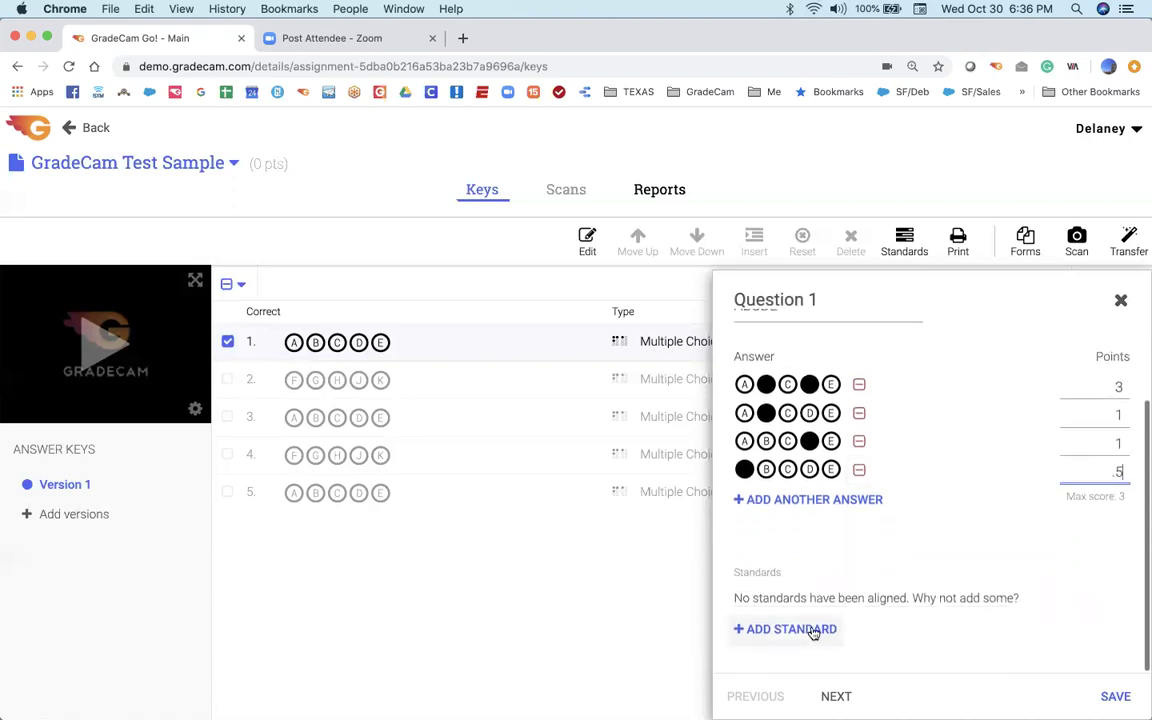
left_click(792, 629)
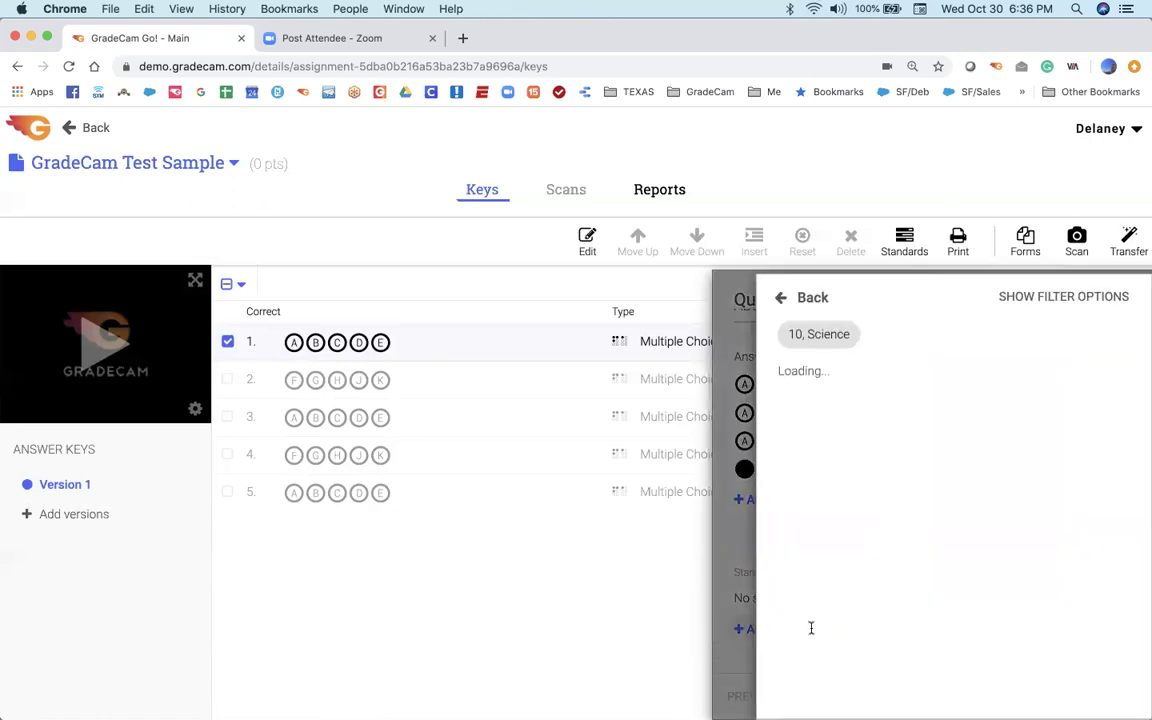
left_click(839, 336)
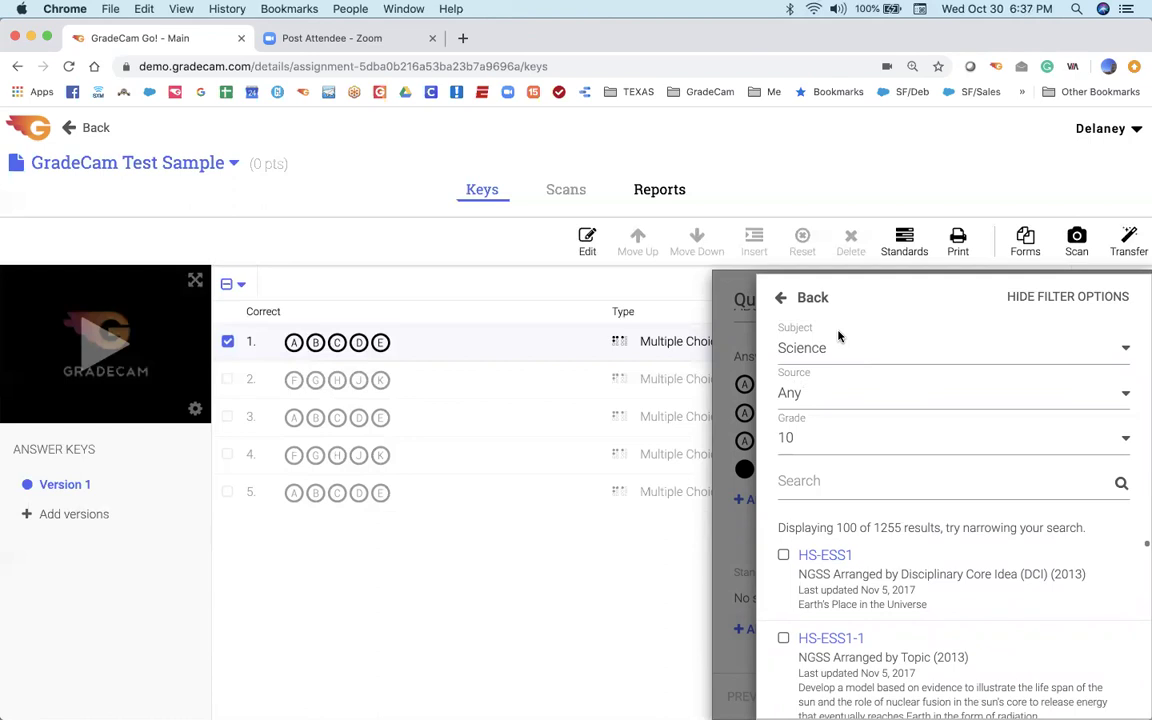
left_click(810, 350)
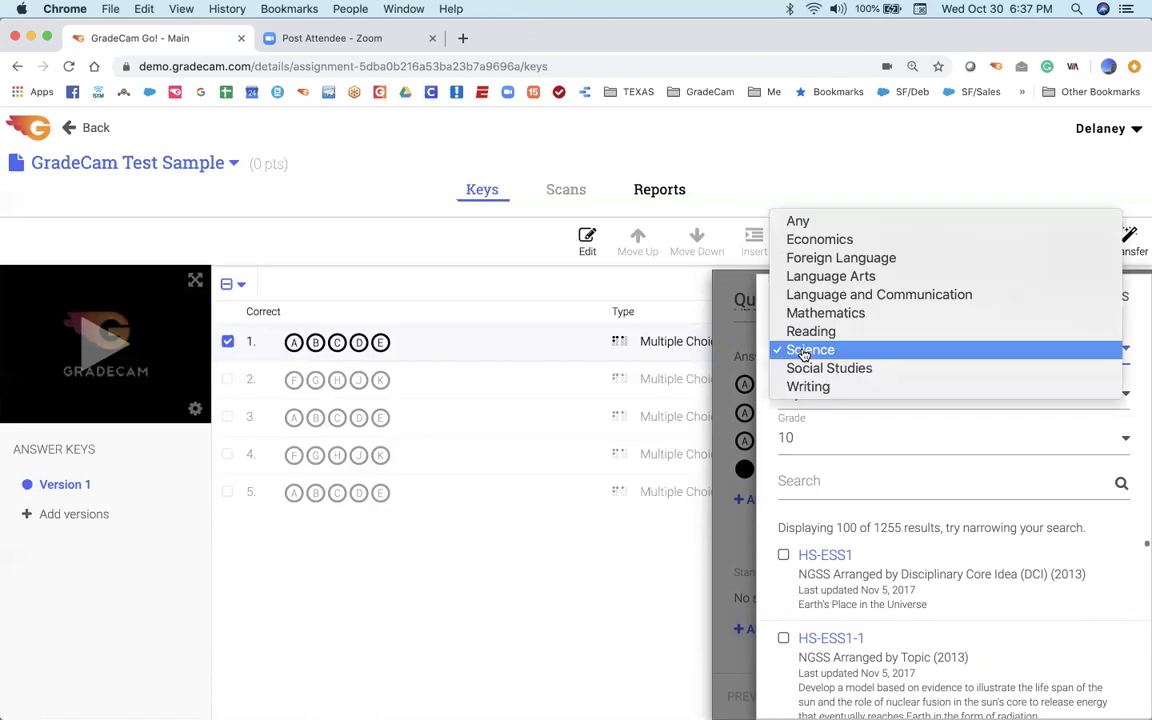
left_click(868, 437)
left_click(858, 403)
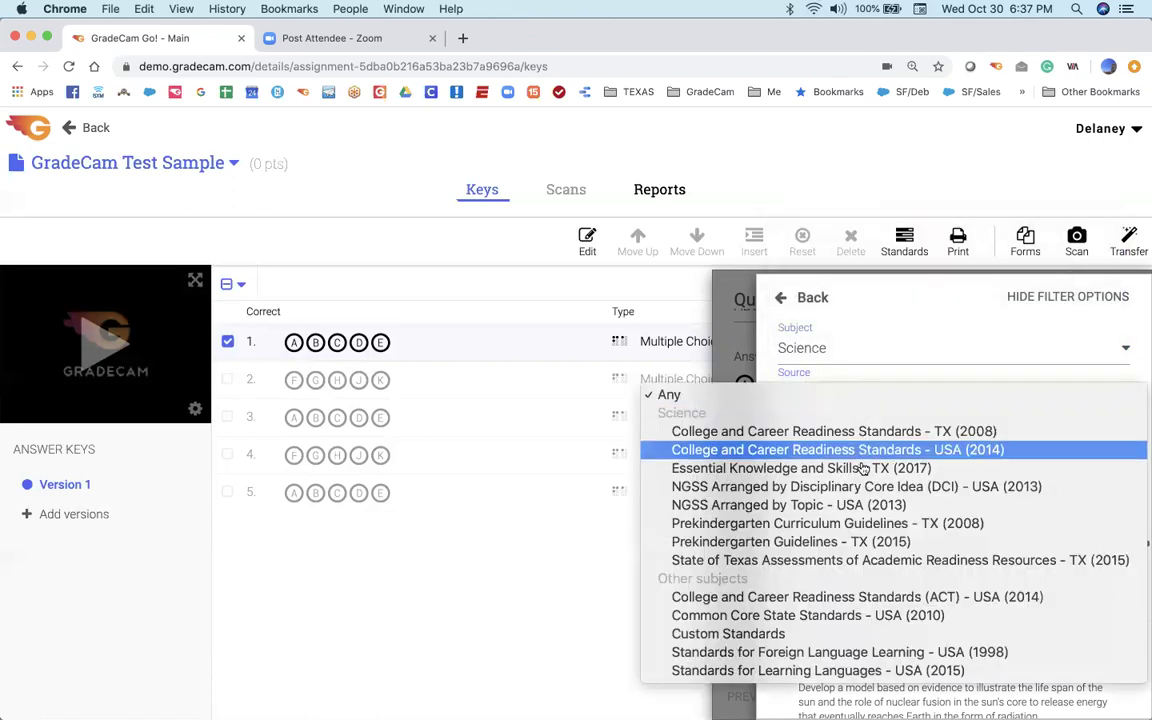
left_click(775, 361)
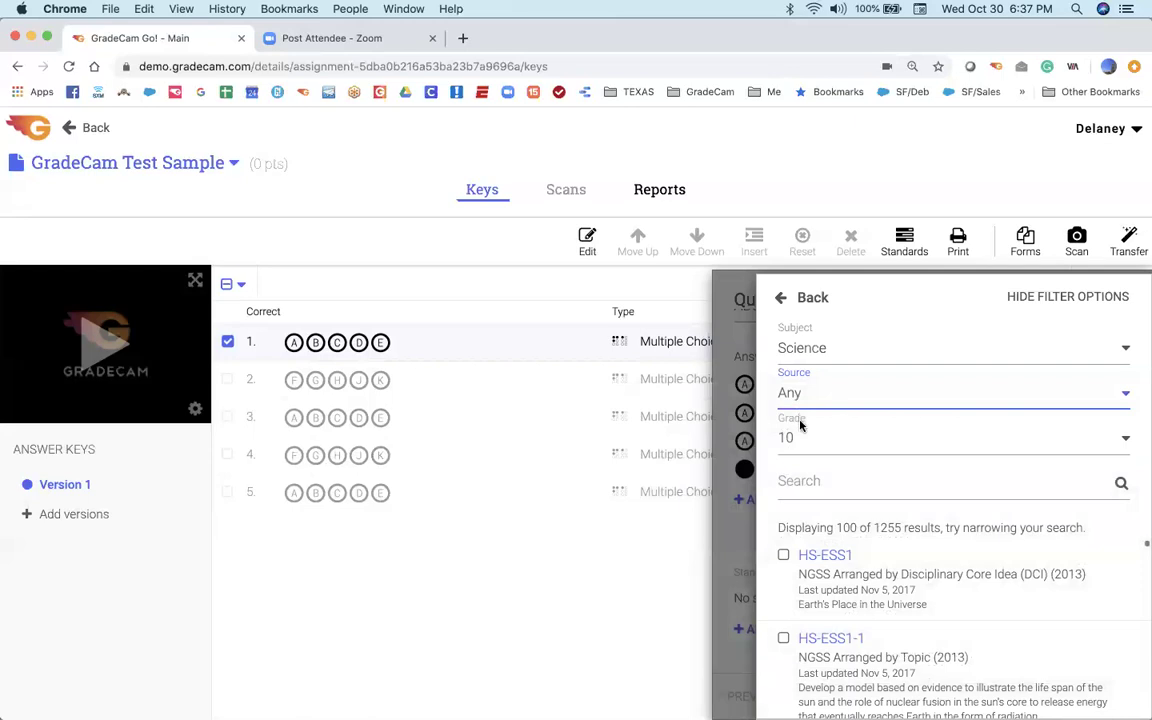
left_click(800, 438)
left_click(799, 438)
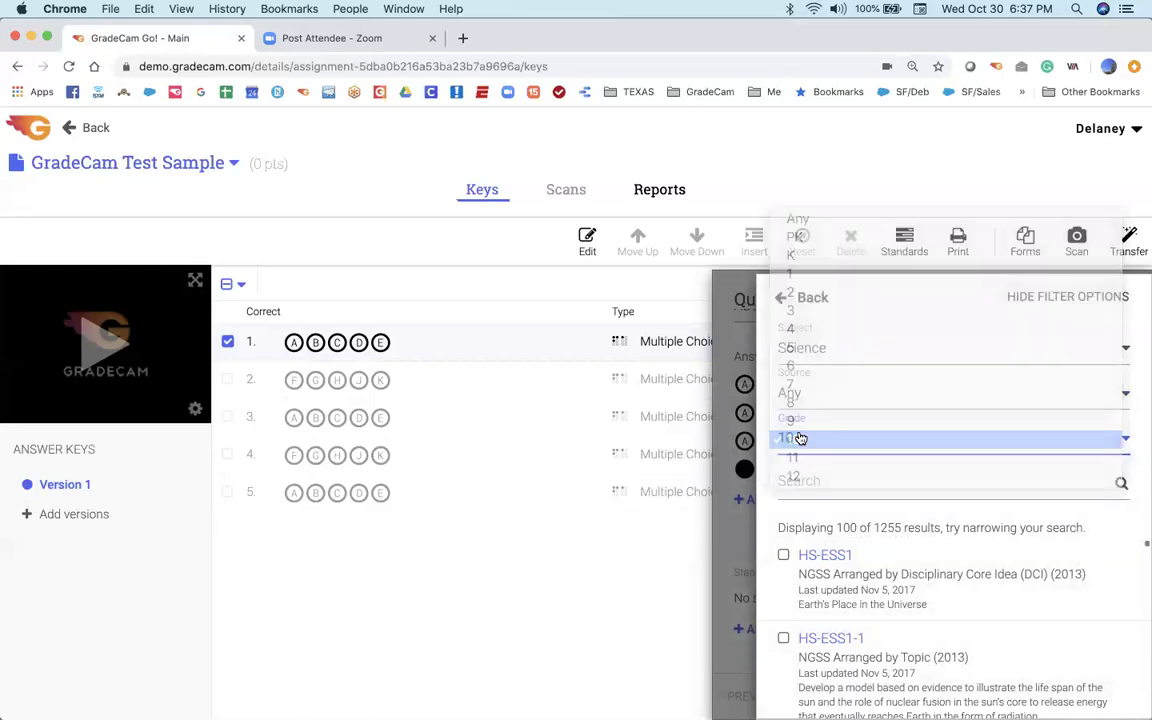
- Search standards for 'ecos' and attach HS-LS2-4 to question 1
left_click(793, 484)
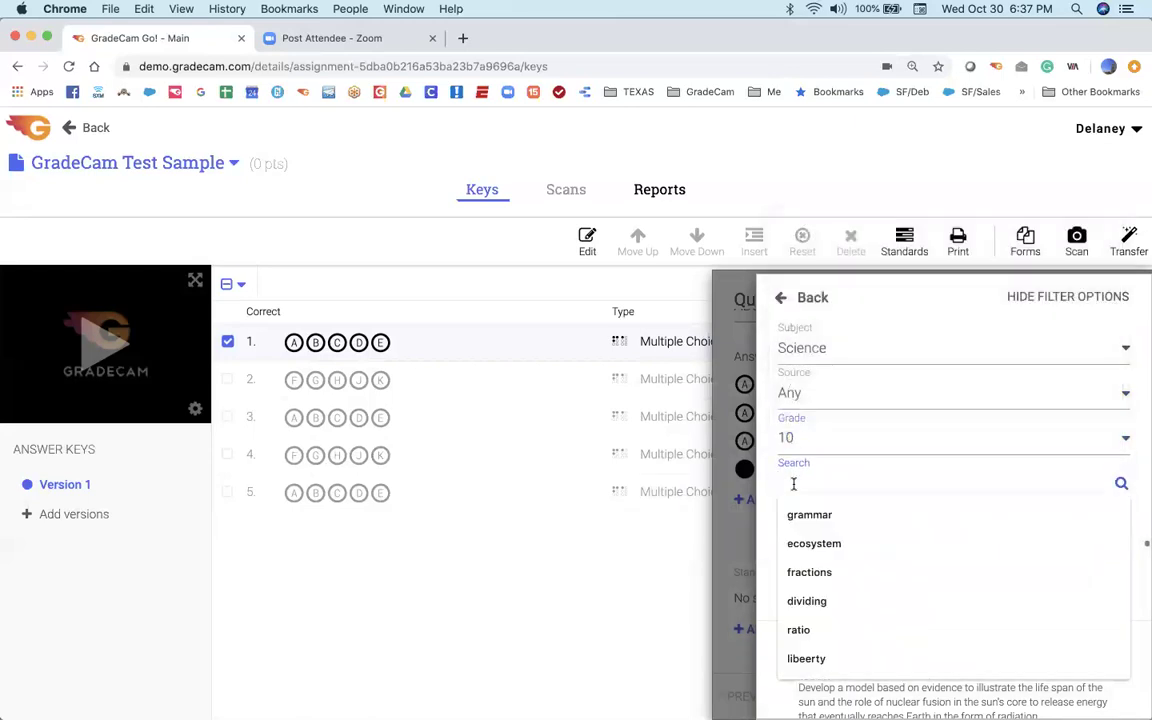
type("ecosystem")
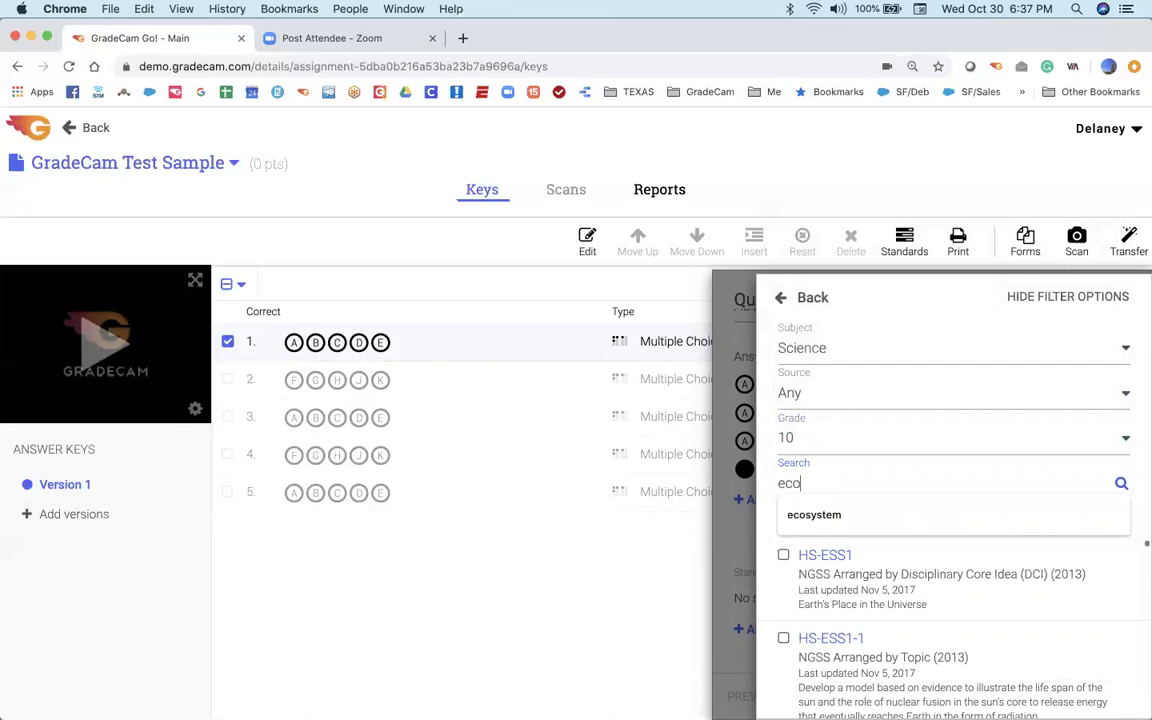
left_click(814, 514)
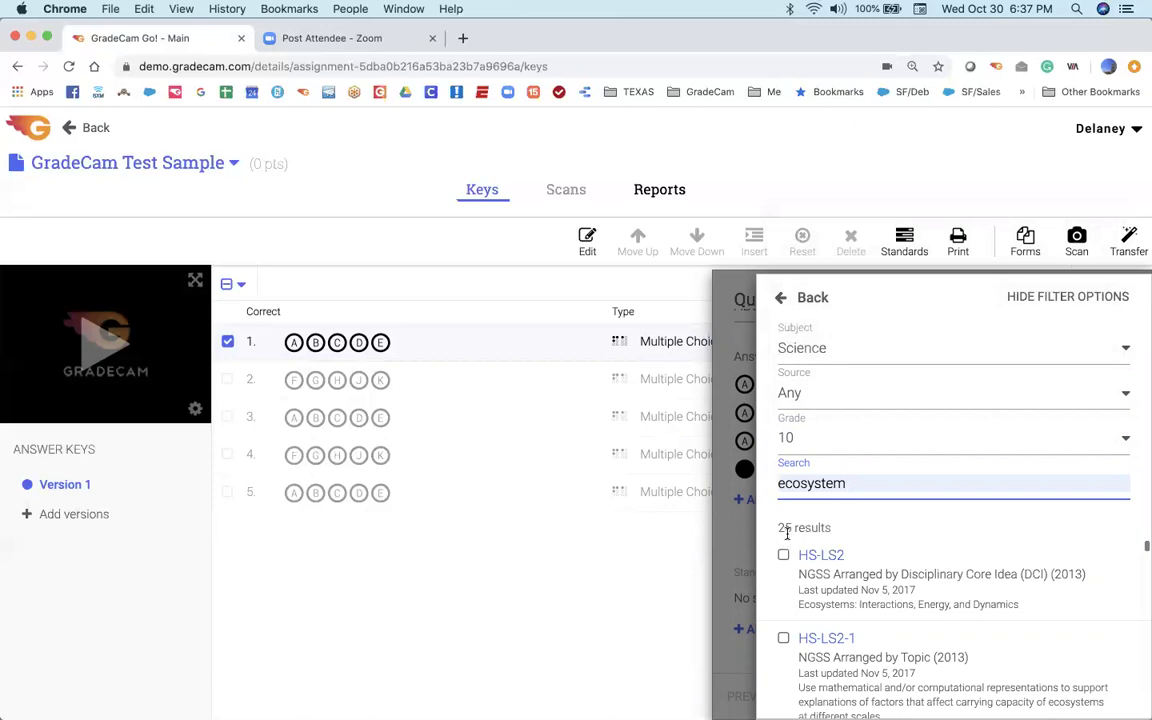
scroll(889, 588, "down", 2)
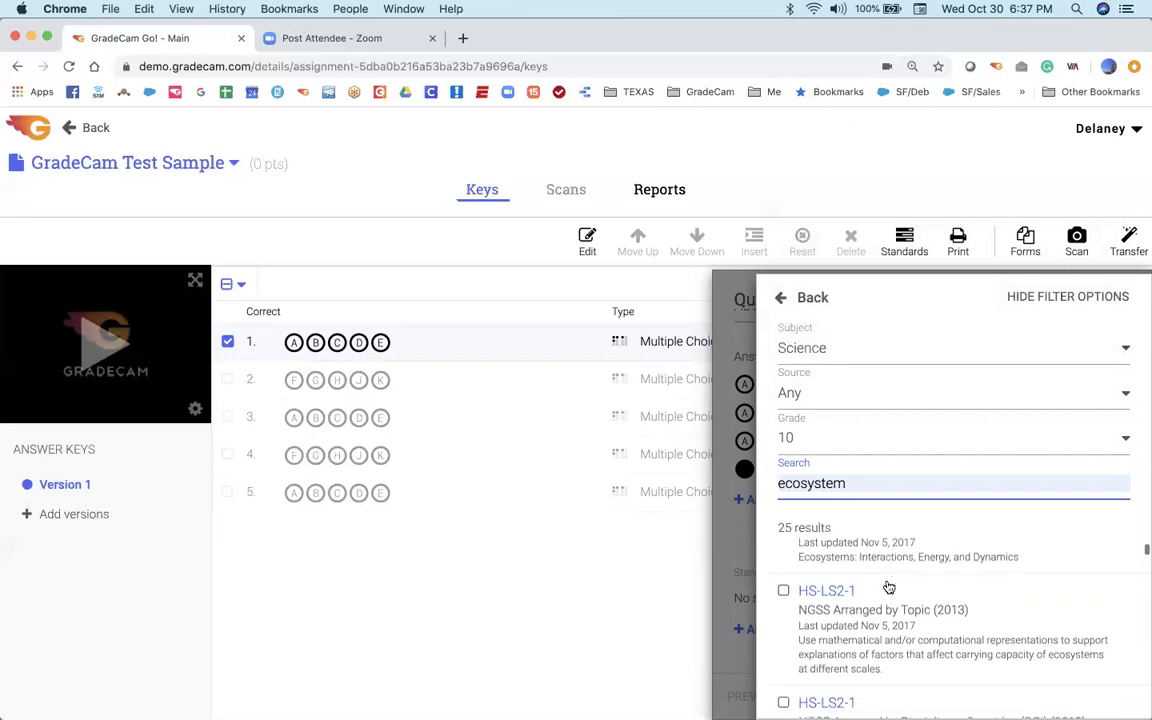
scroll(889, 588, "down", 2)
scroll(889, 588, "down", 6)
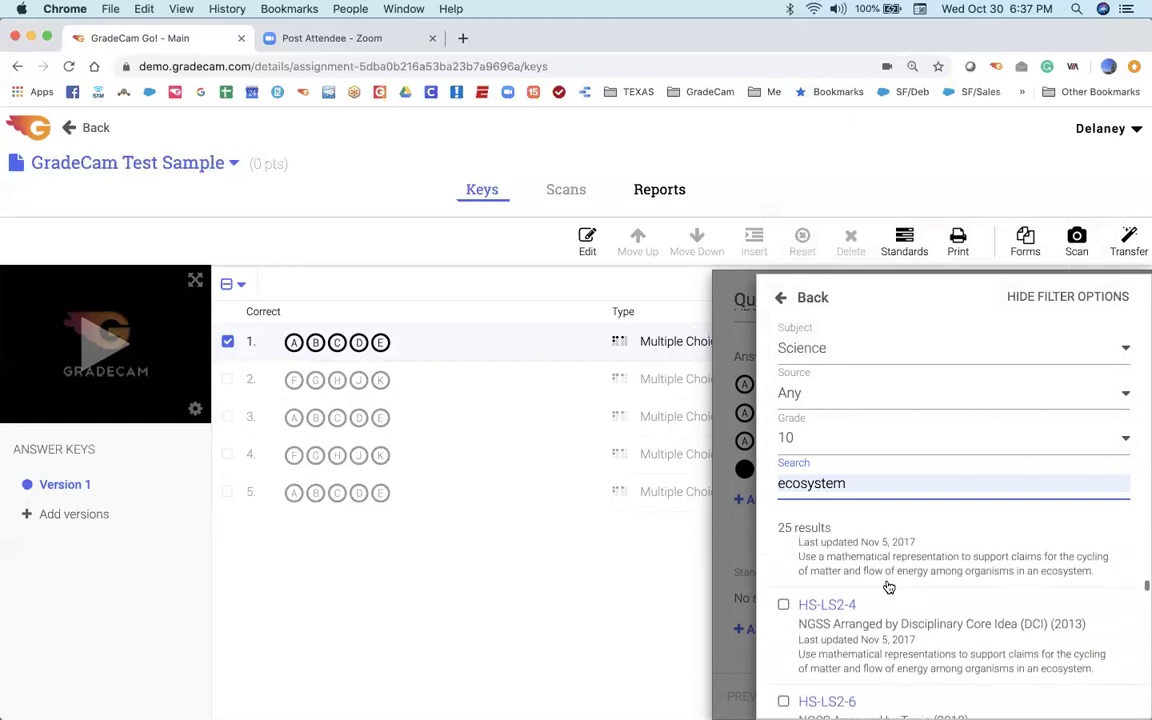
scroll(887, 588, "up", 3)
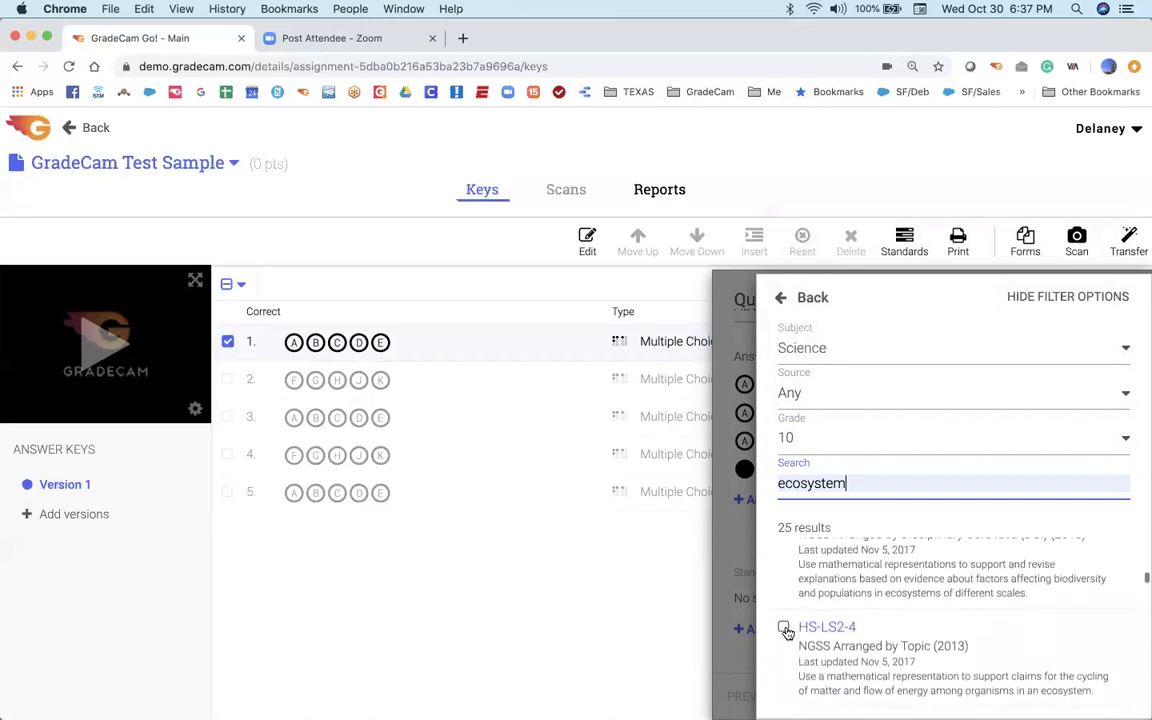
left_click(784, 627)
left_click(787, 298)
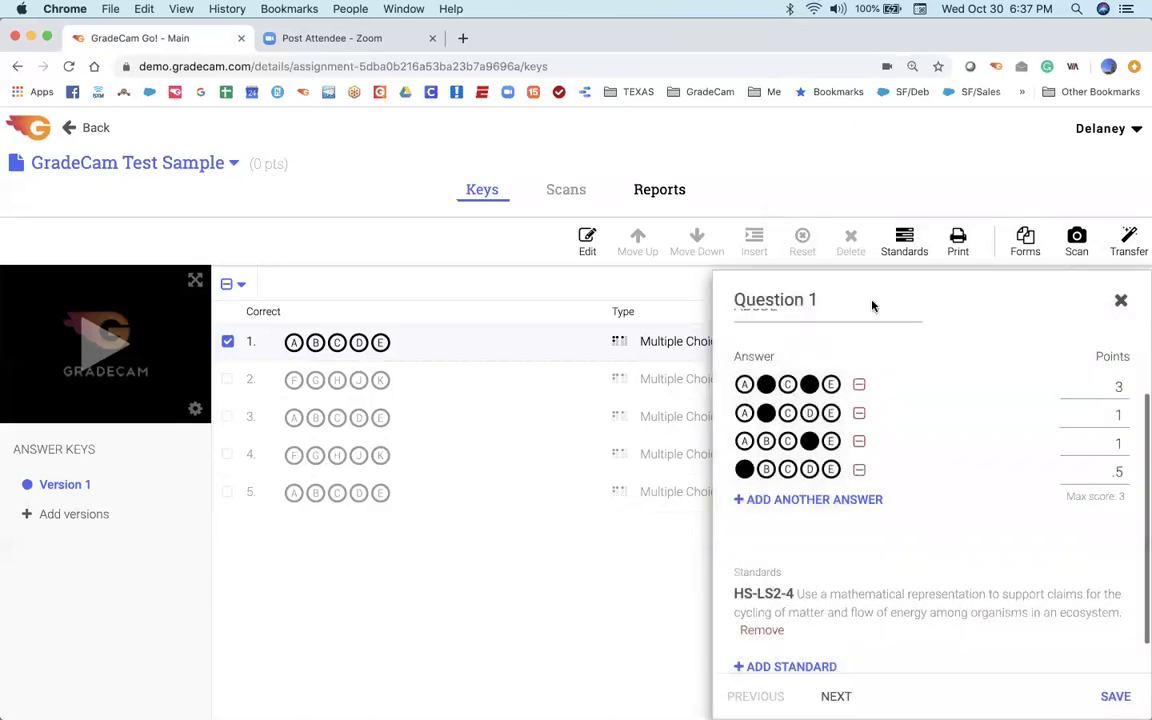
- Save question 1's 3-point multiple-answer key, then bring up the question types
left_click(1115, 696)
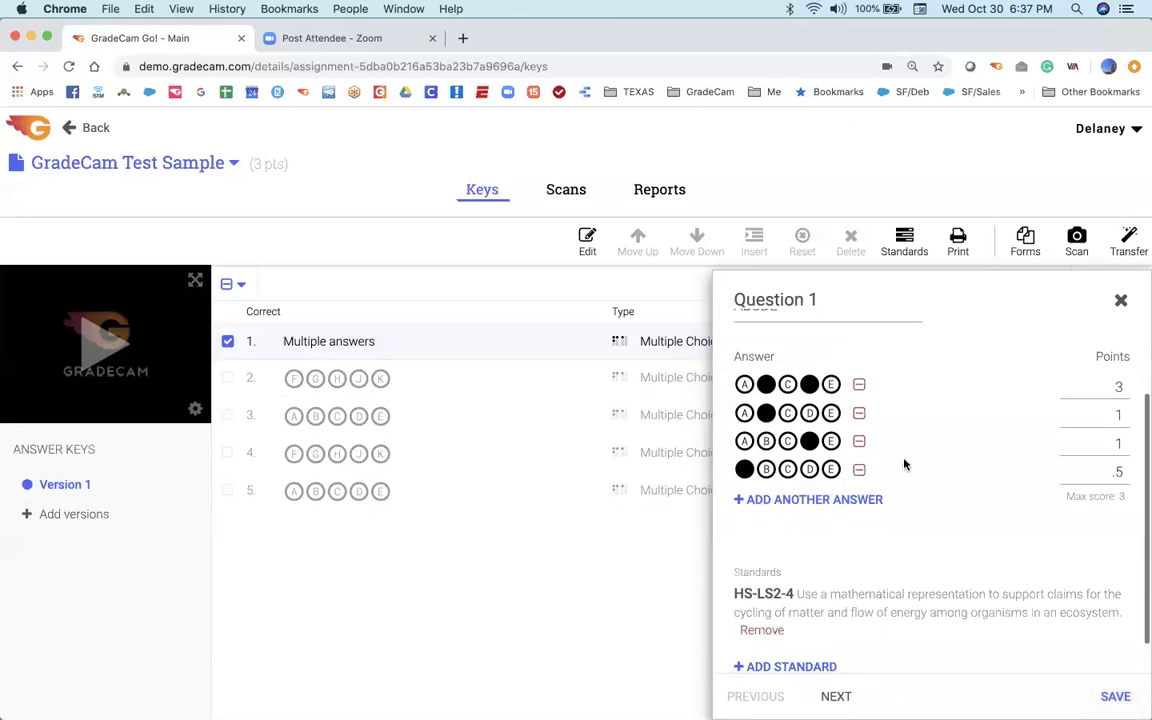
scroll(905, 465, "up", 3)
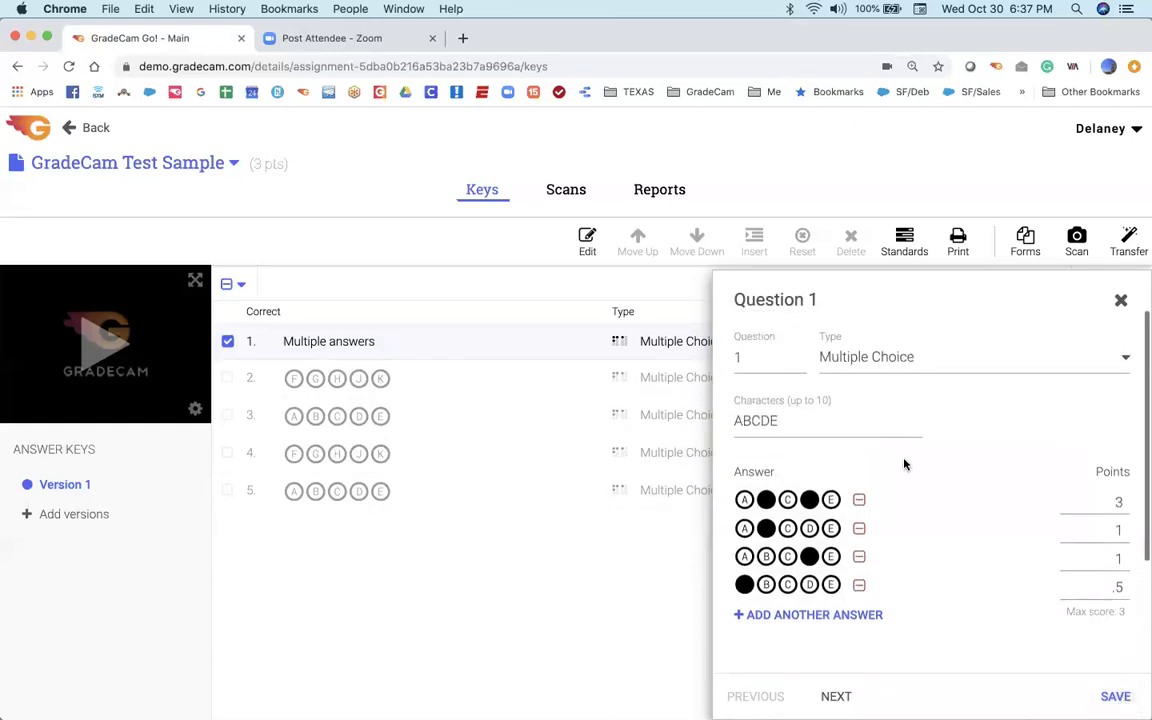
left_click(868, 360)
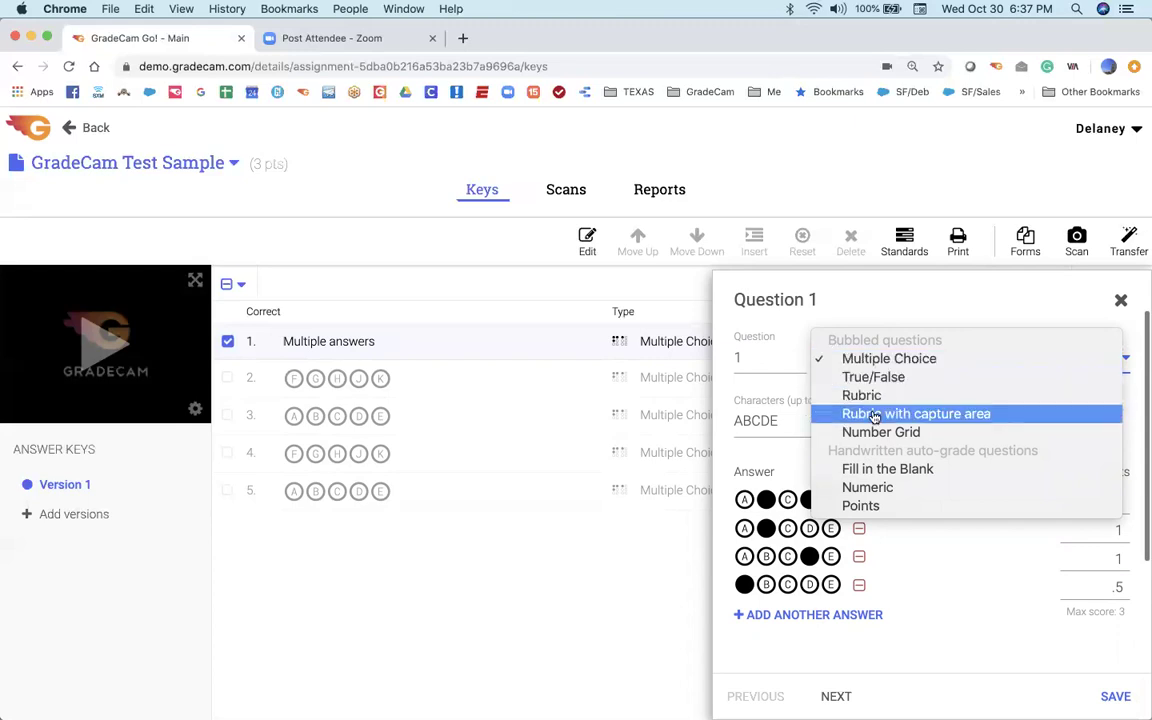
- Make question 1 a Rubric with capture area and give it 4 text rows
key("Escape")
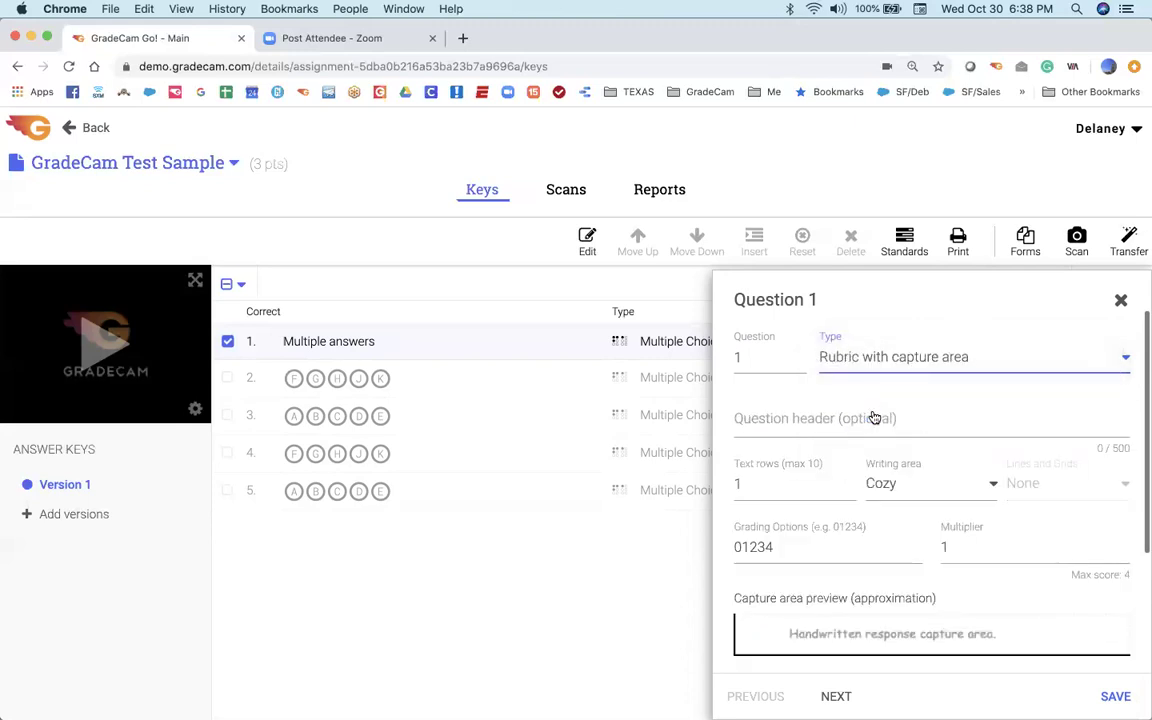
scroll(874, 418, "down", 2)
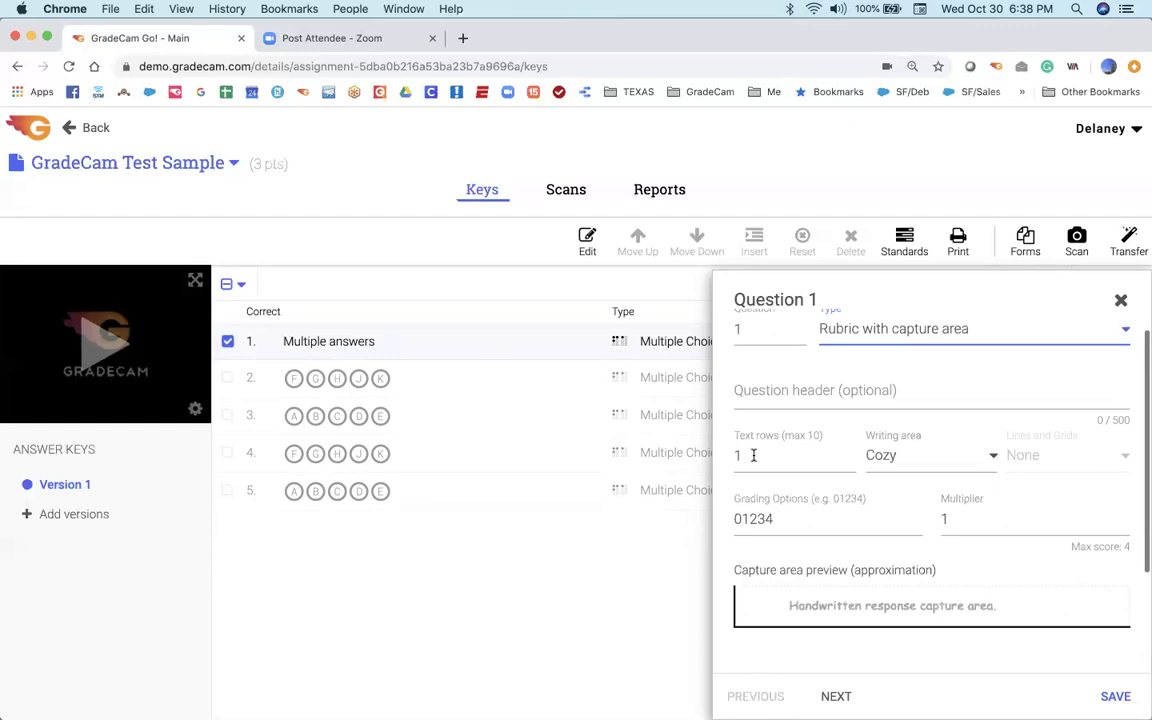
left_click(754, 455)
key("BackSpace")
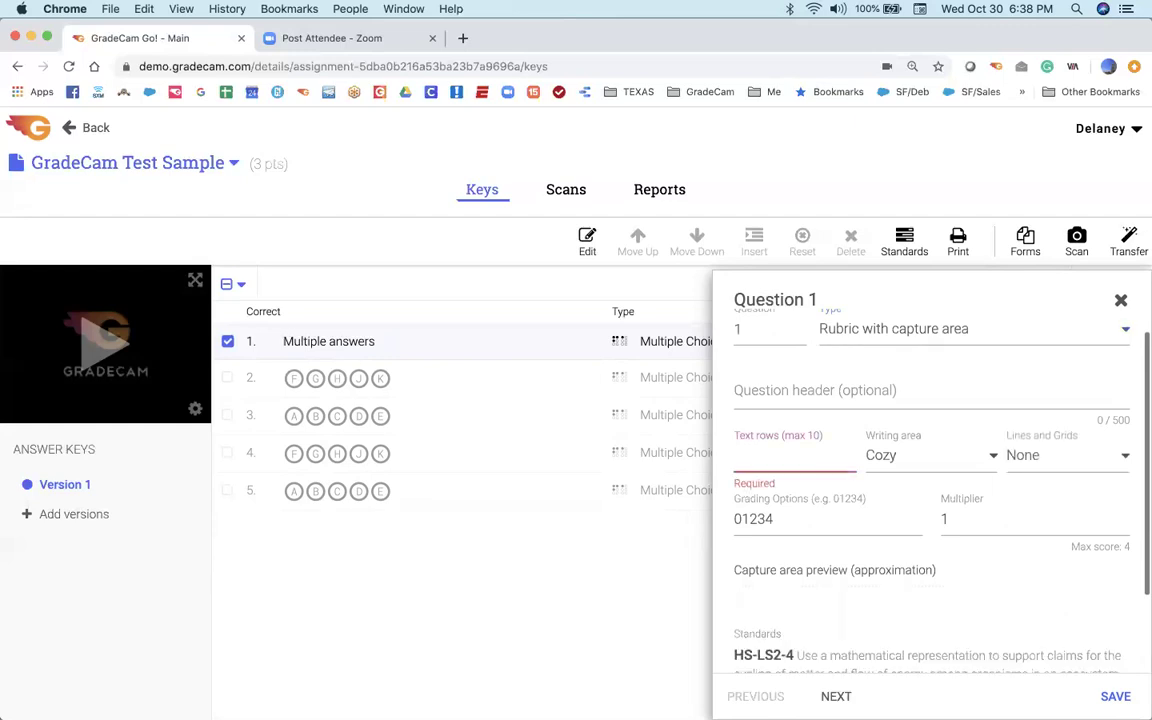
type("4")
- Set the writing area's lines and grids to Compact Grid
scroll(773, 500, "down", 1)
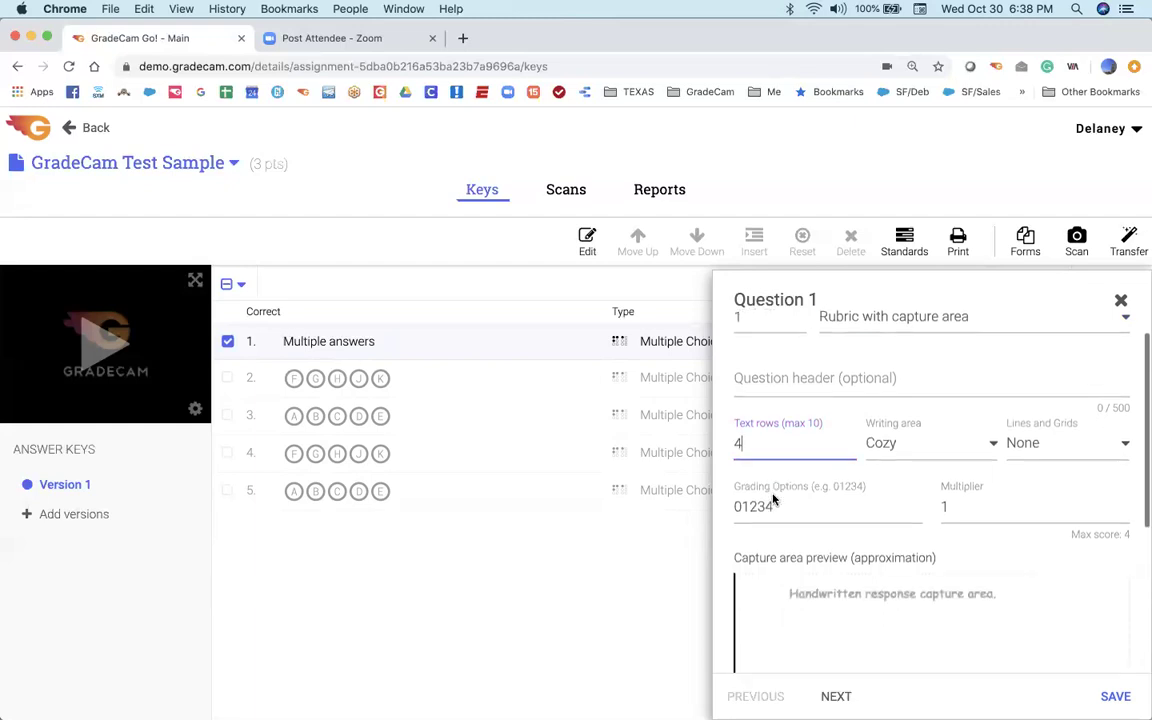
scroll(773, 500, "down", 3)
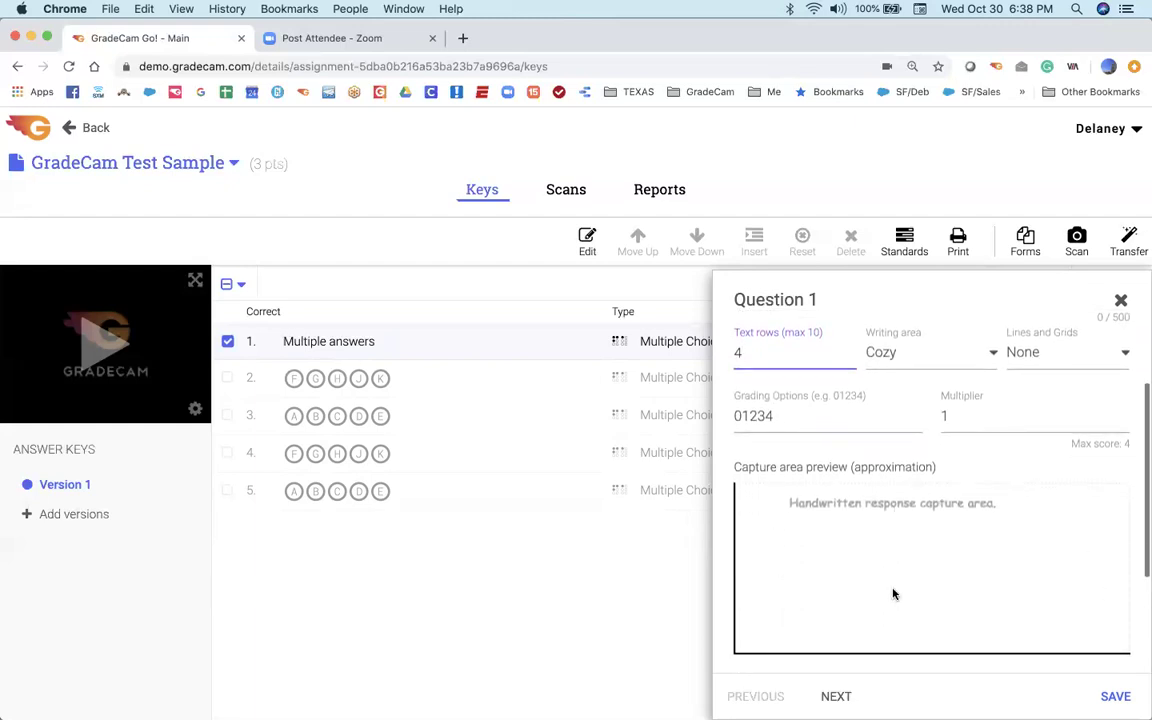
left_click(1032, 356)
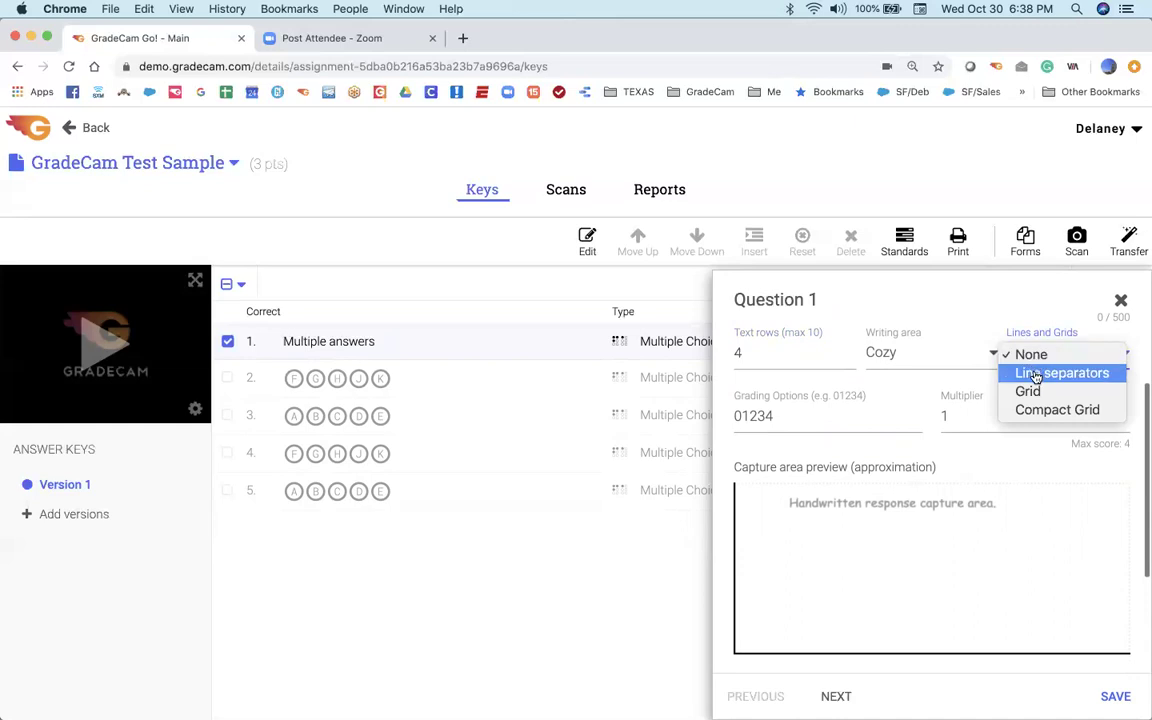
left_click(1034, 376)
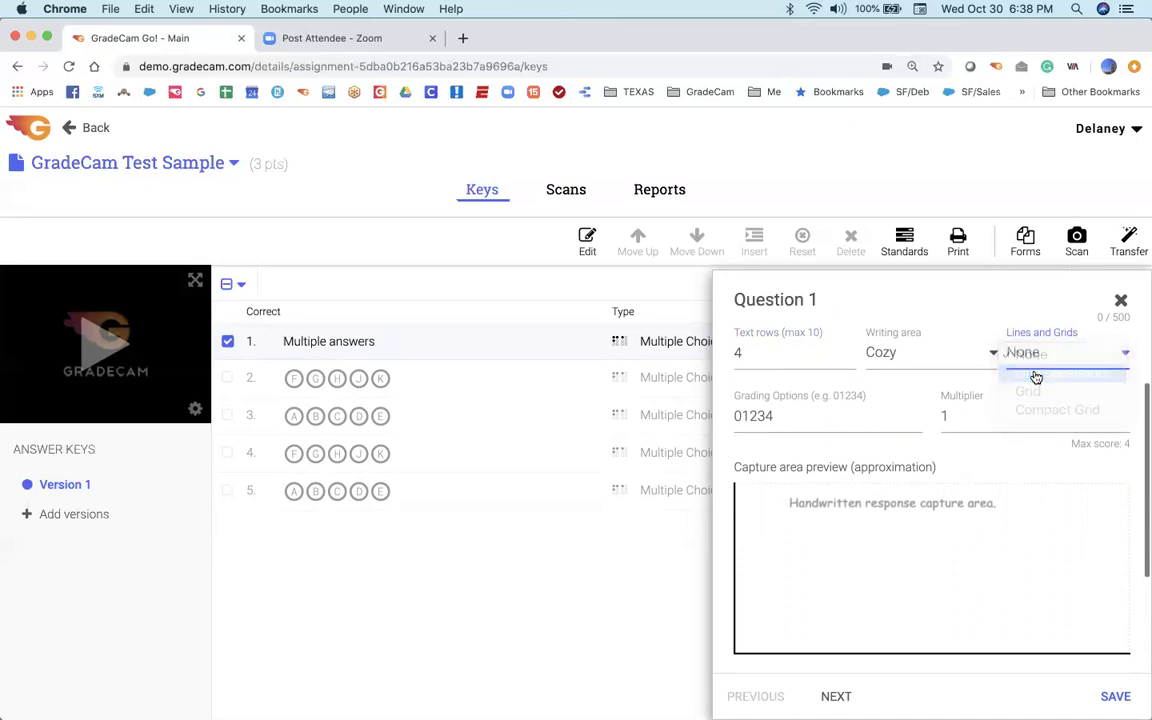
left_click(1029, 359)
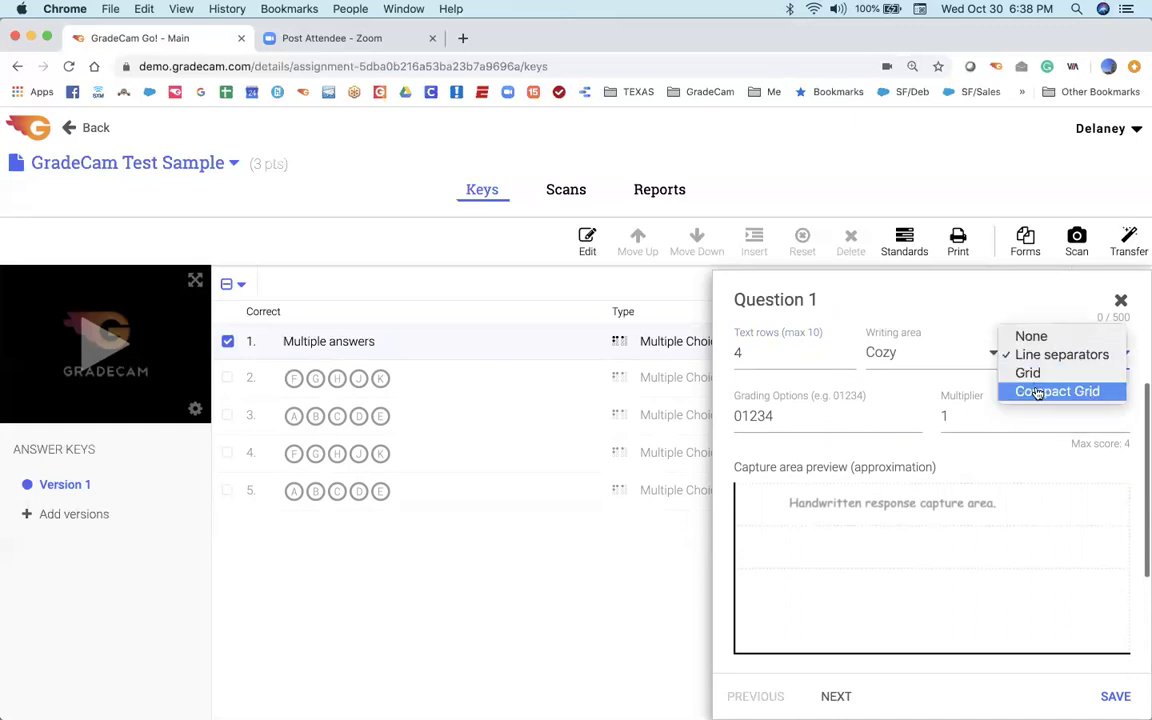
left_click(1038, 392)
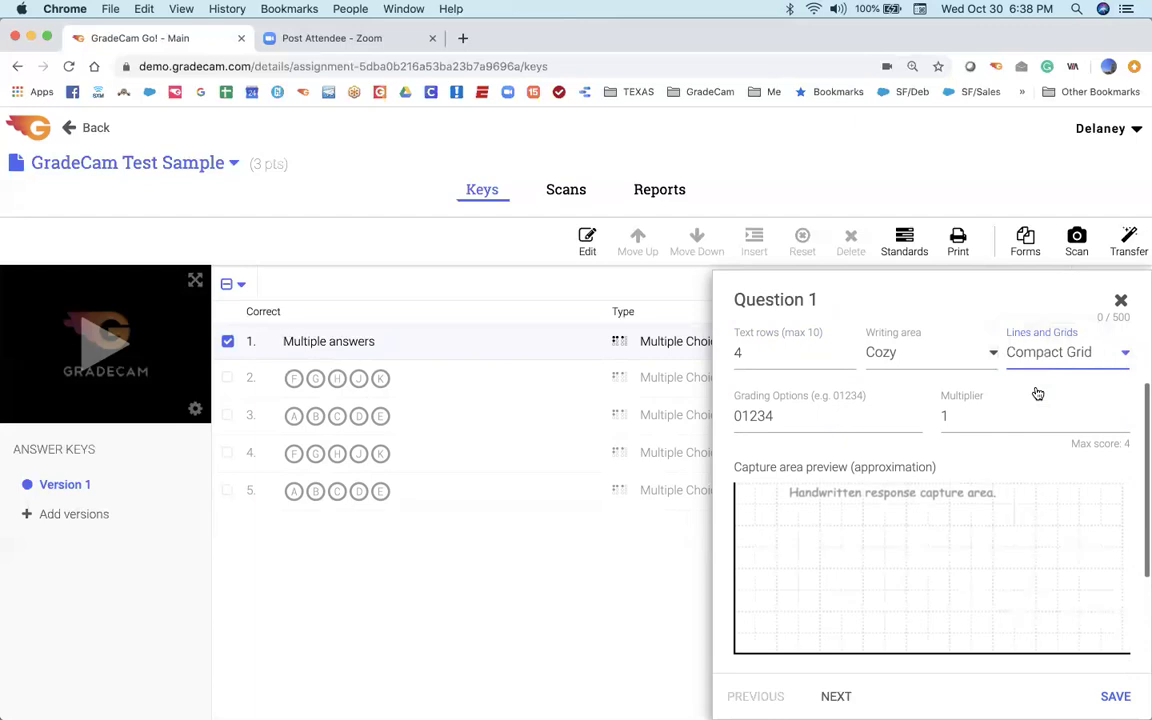
scroll(1035, 393, "up", 2)
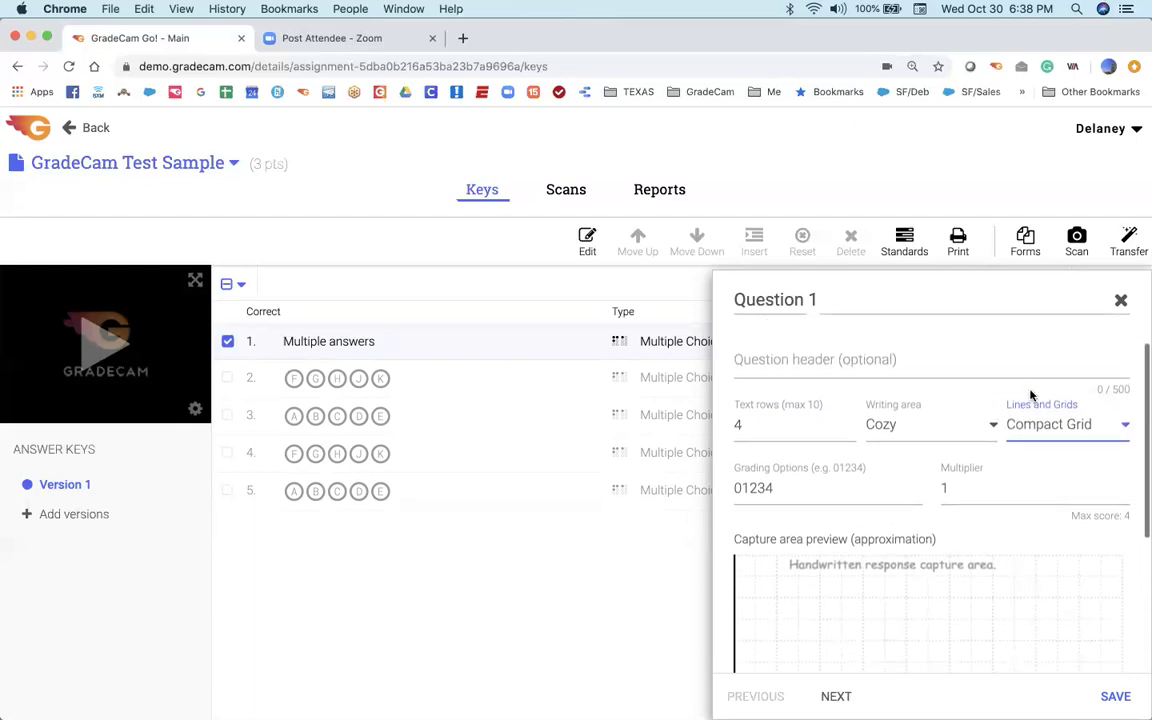
- Enter 'Reminders can be typed here.' as question 1's optional header
left_click(741, 362)
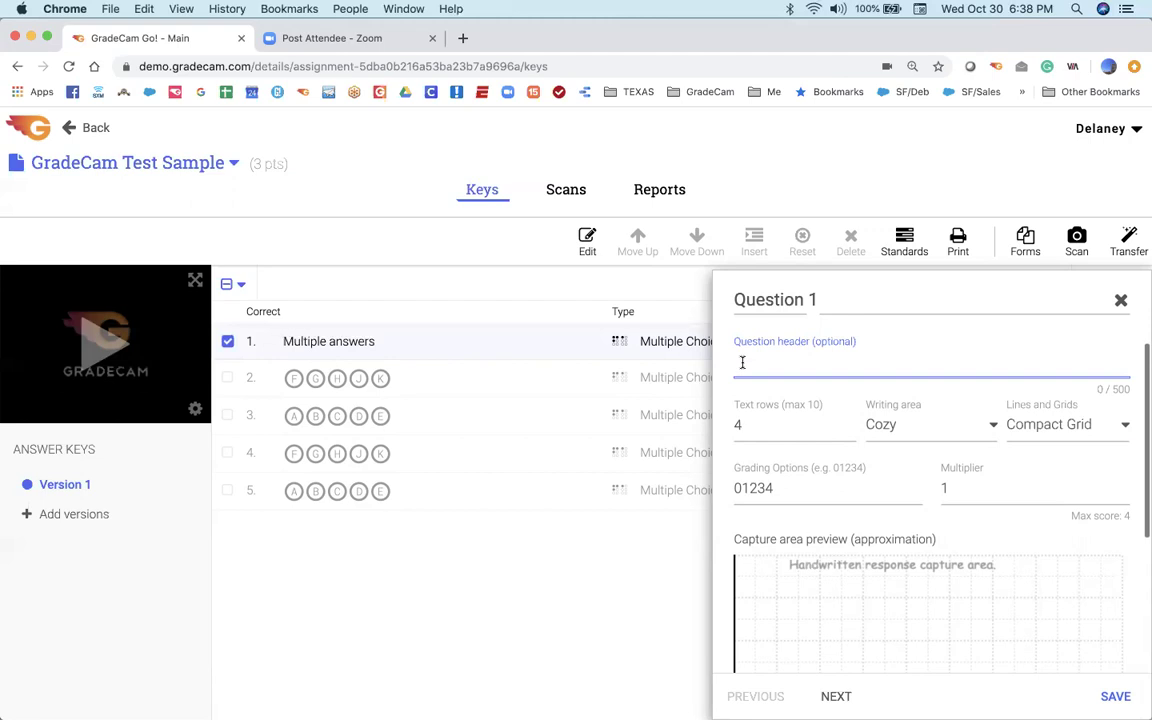
type("Reminders can be typed")
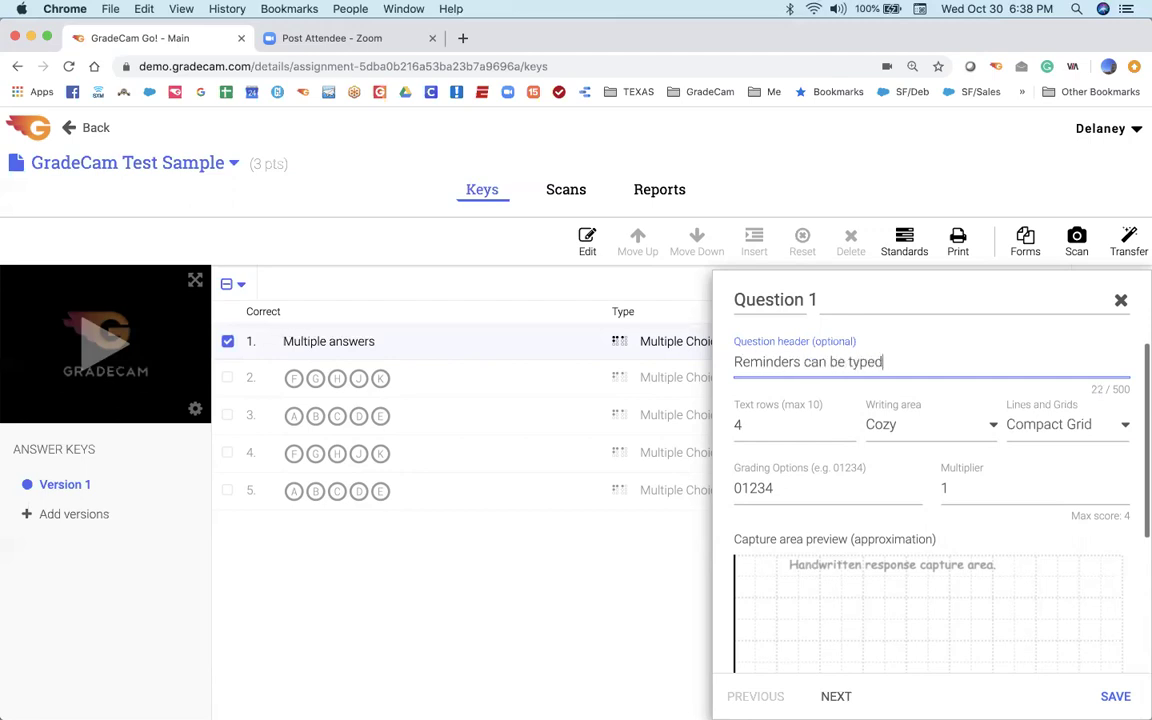
type(" here.")
scroll(930, 398, "up", 2)
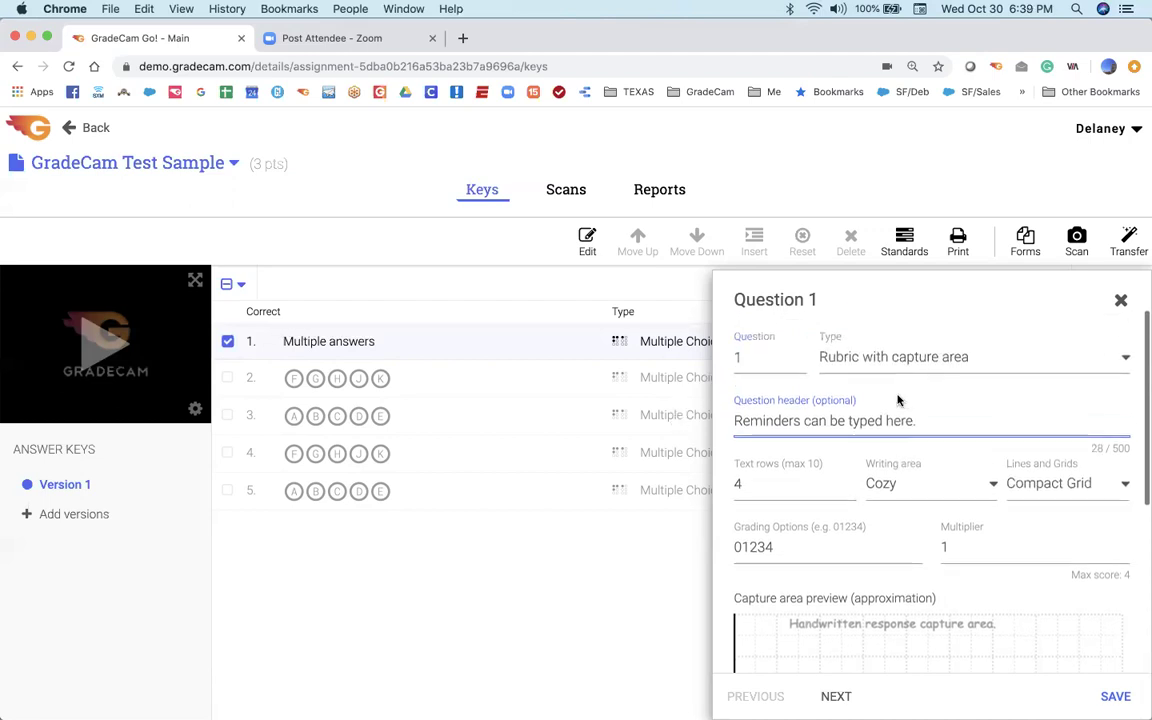
- Change question 1 to Number Grid with the Advanced - customizable columns configuration
left_click(909, 368)
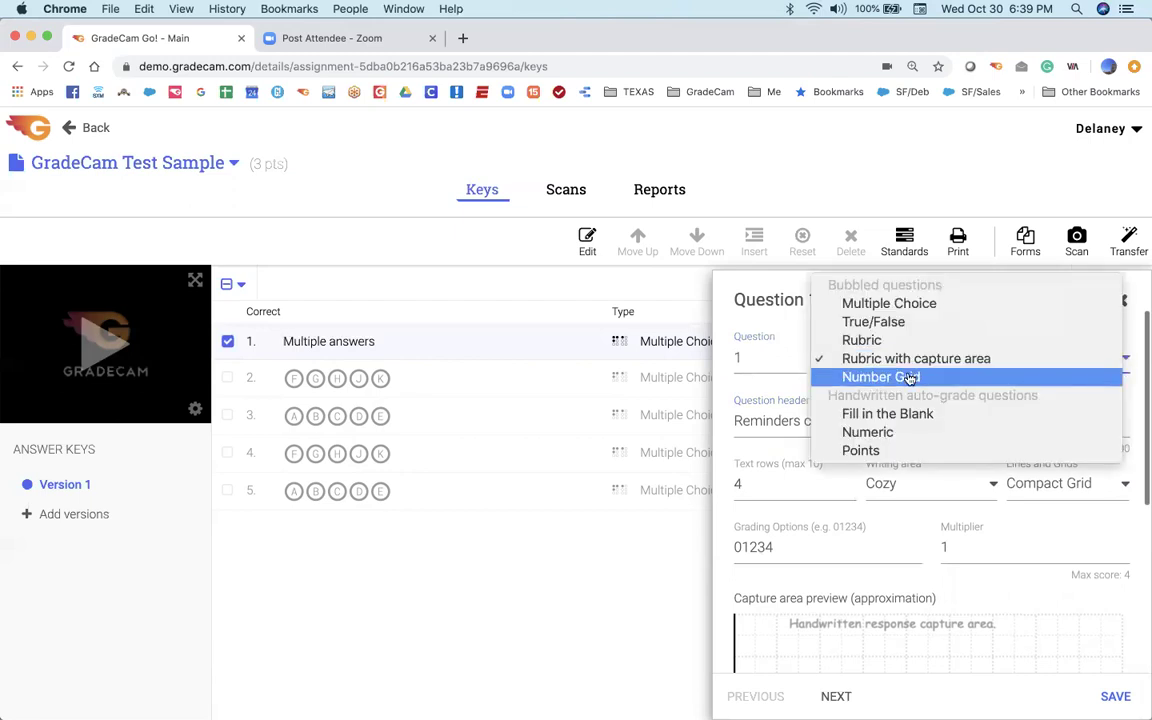
left_click(909, 378)
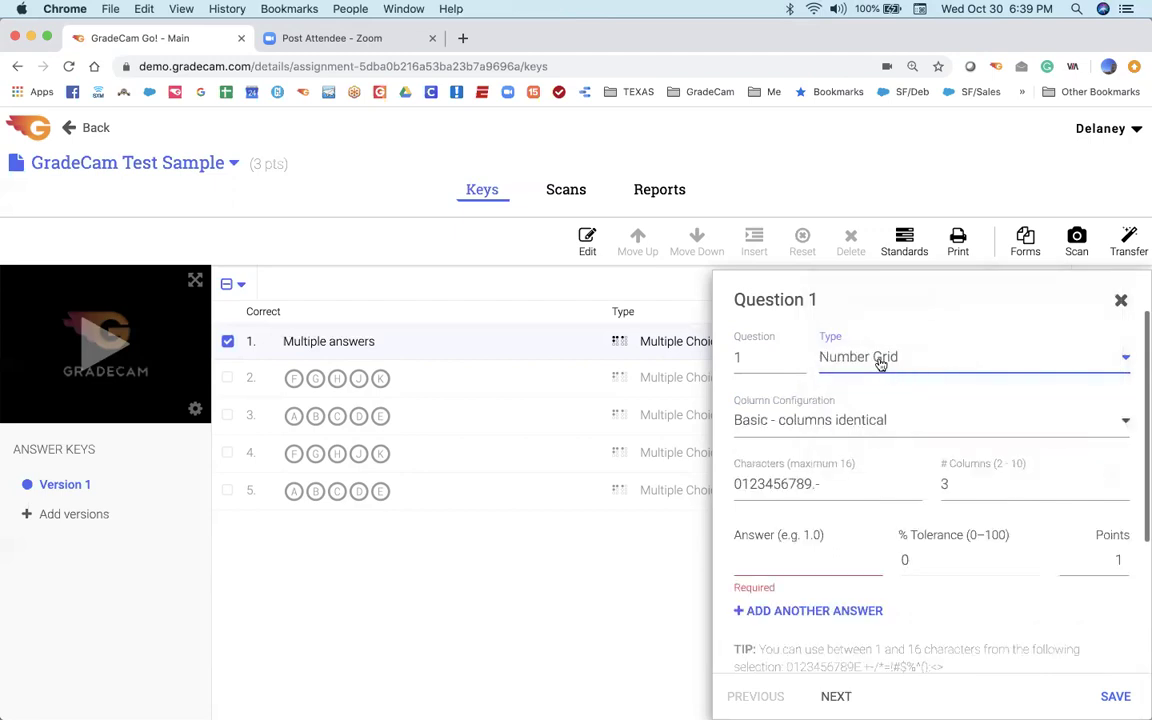
scroll(861, 437, "down", 2)
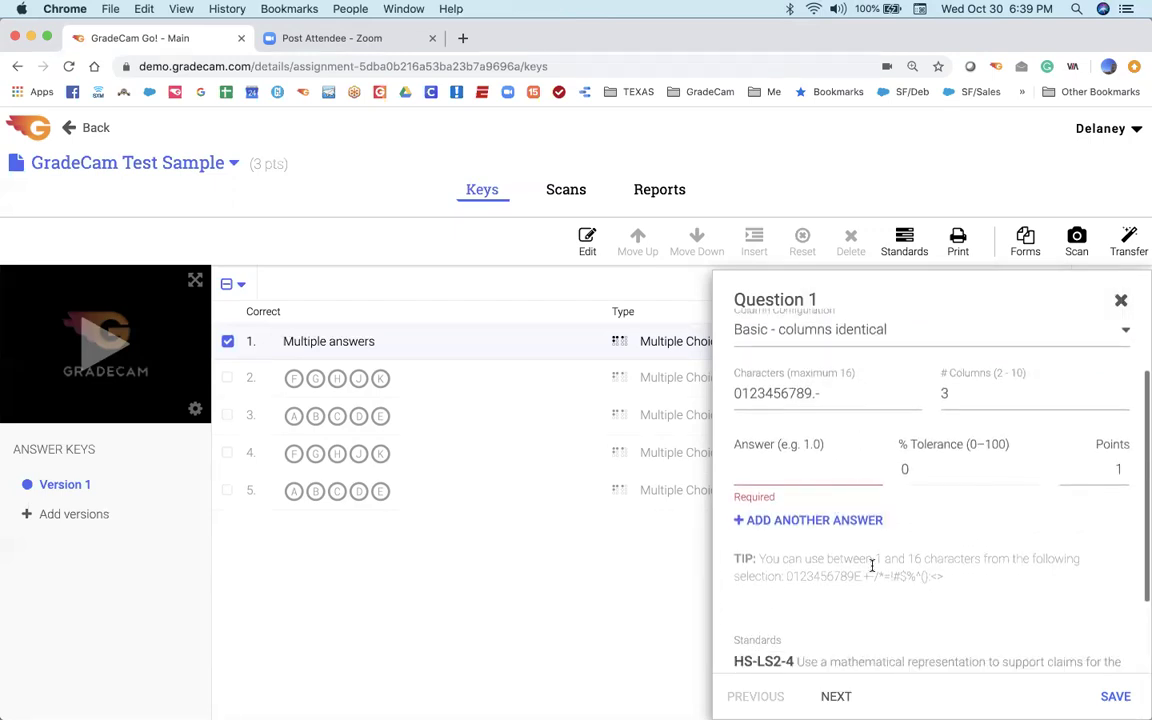
scroll(857, 556, "up", 1)
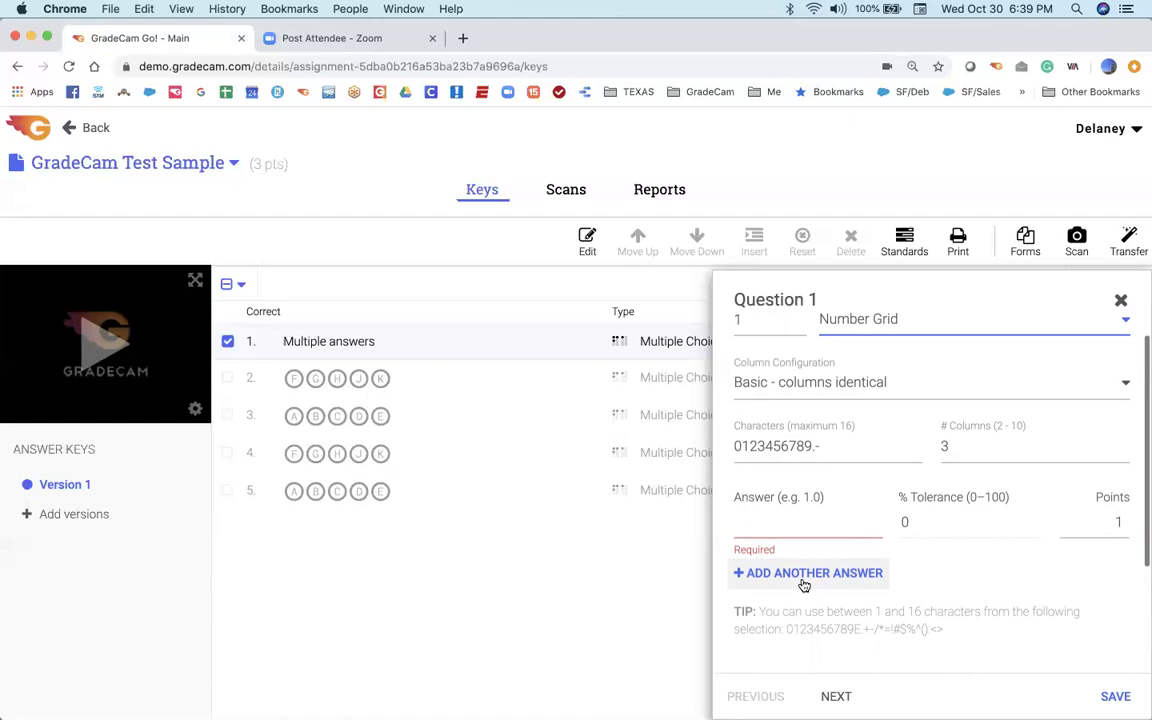
left_click(807, 393)
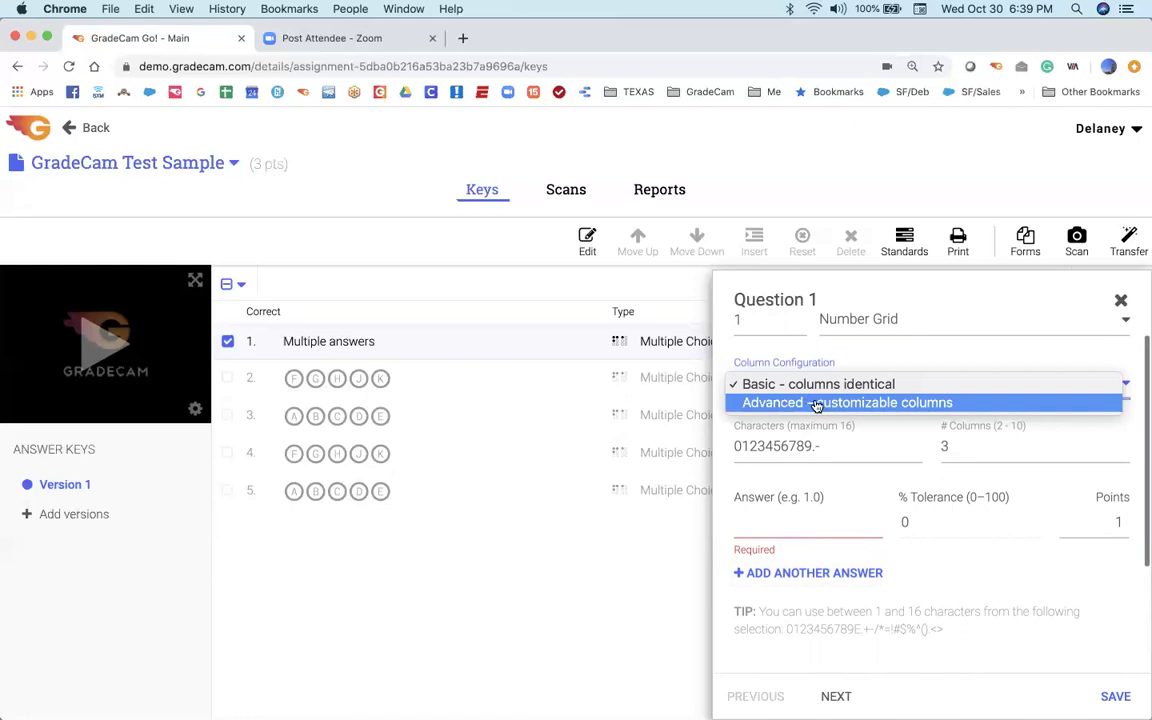
left_click(816, 404)
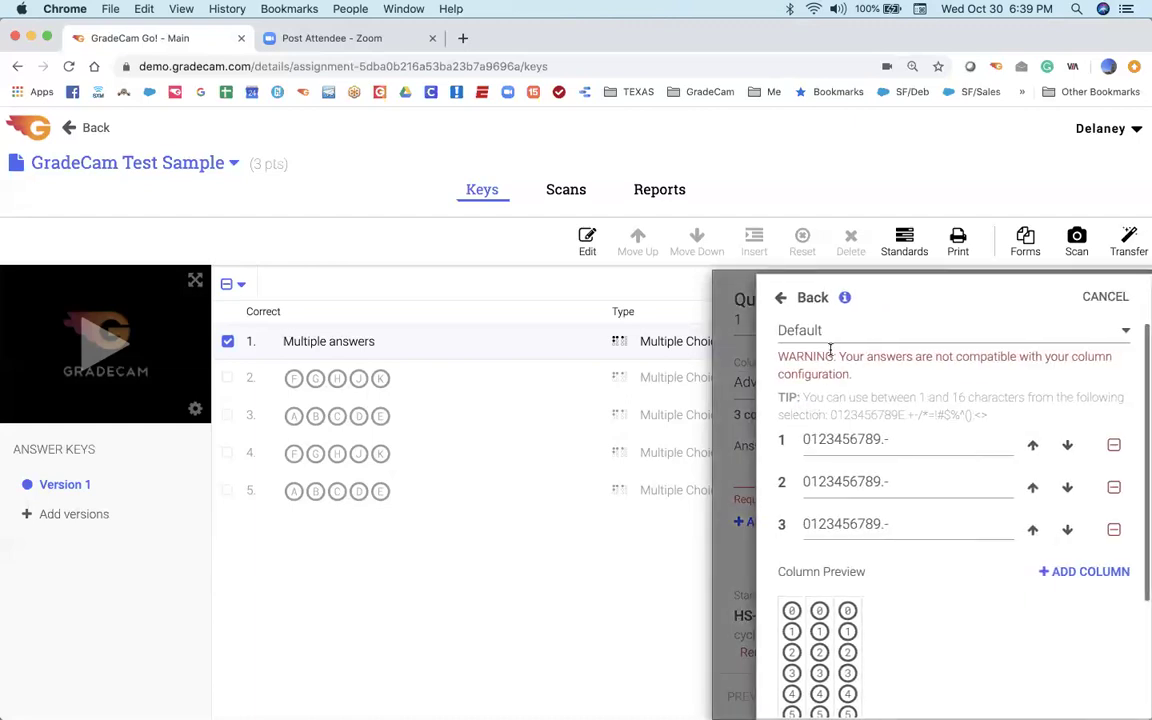
left_click(824, 336)
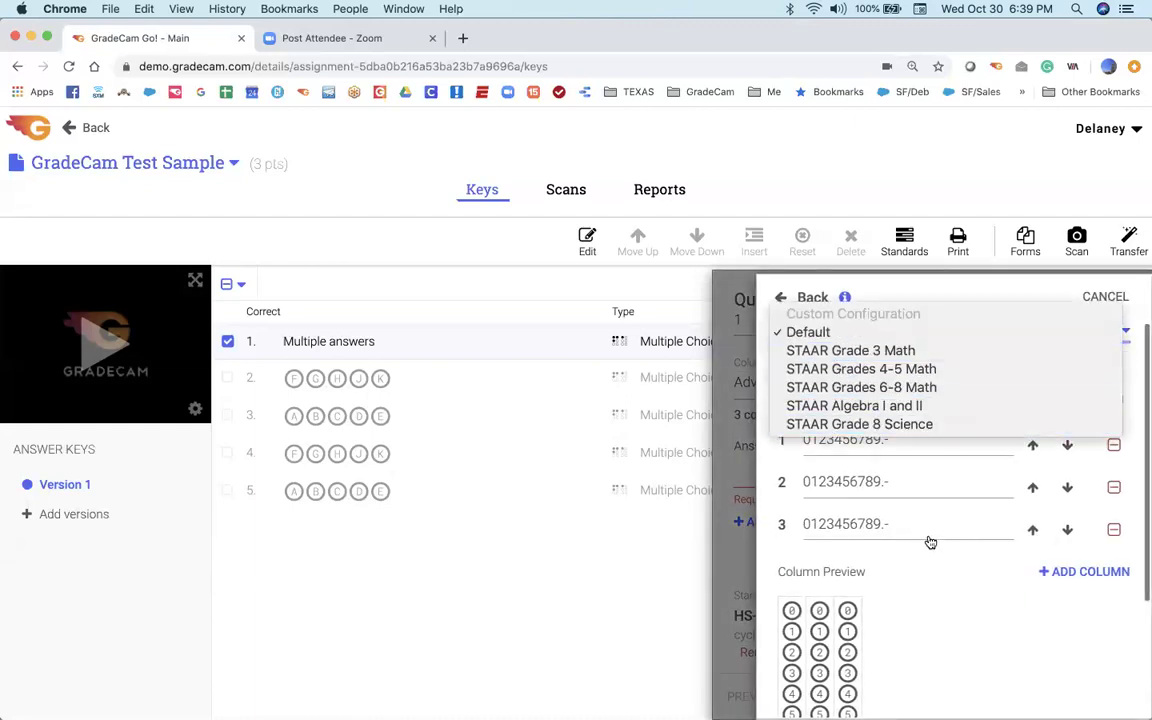
left_click(896, 395)
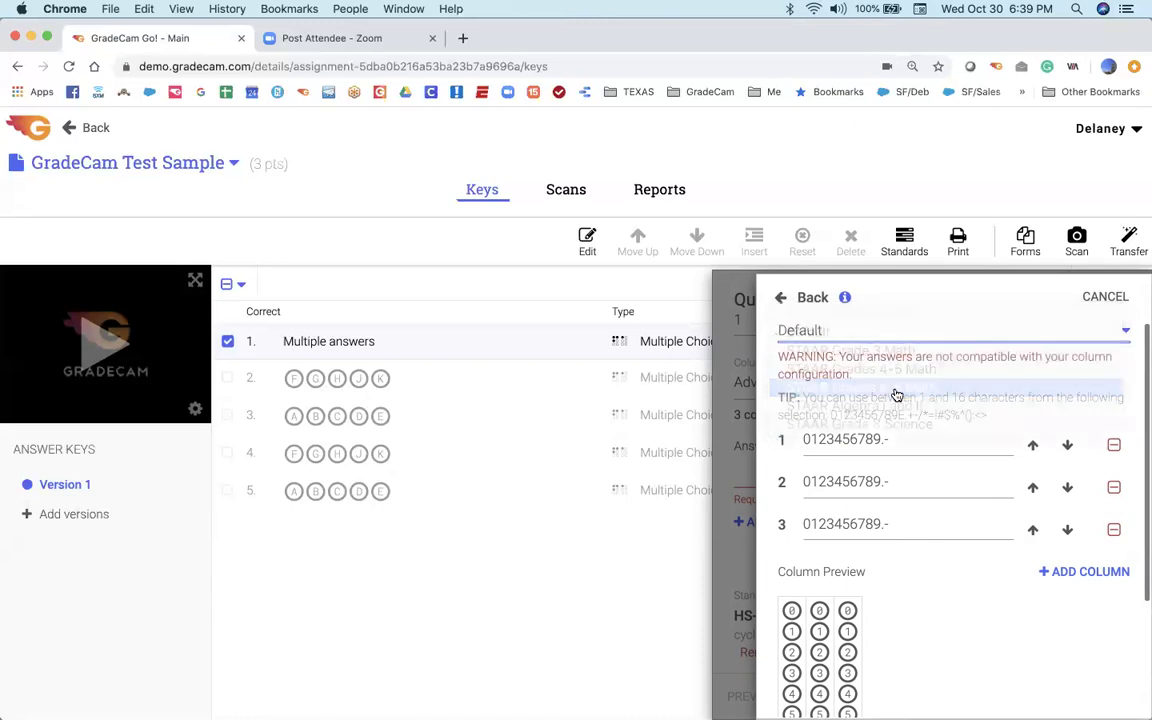
scroll(872, 556, "down", 2)
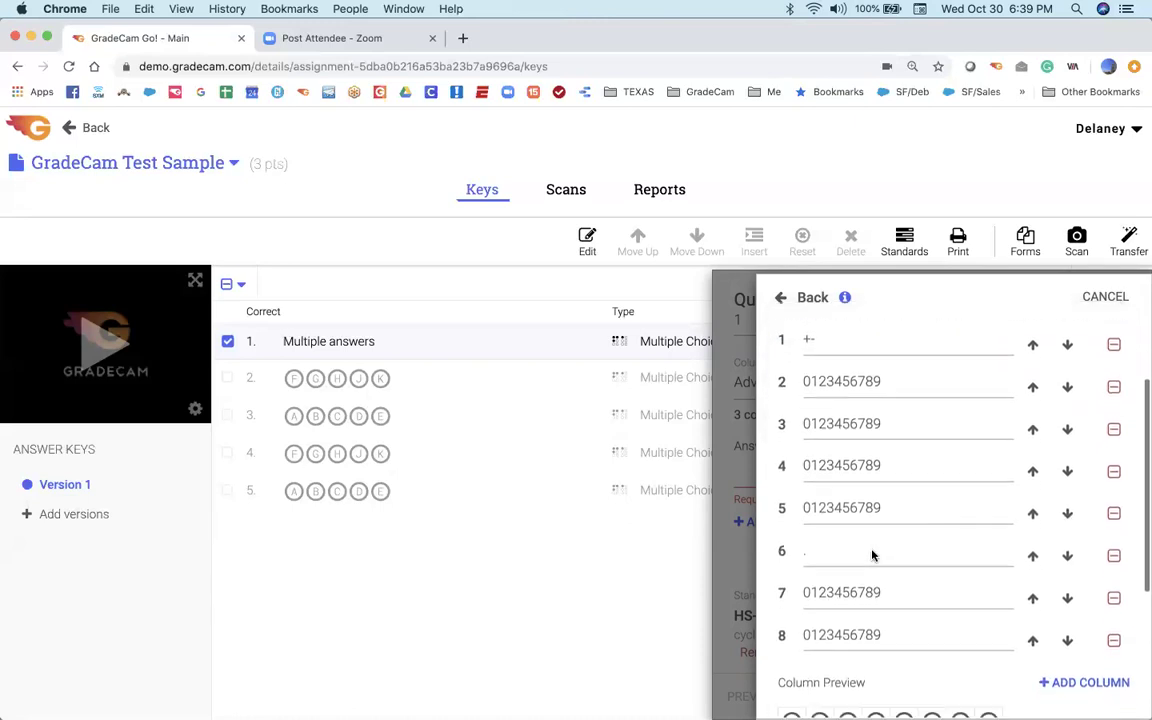
scroll(918, 550, "down", 3)
scroll(920, 549, "down", 1)
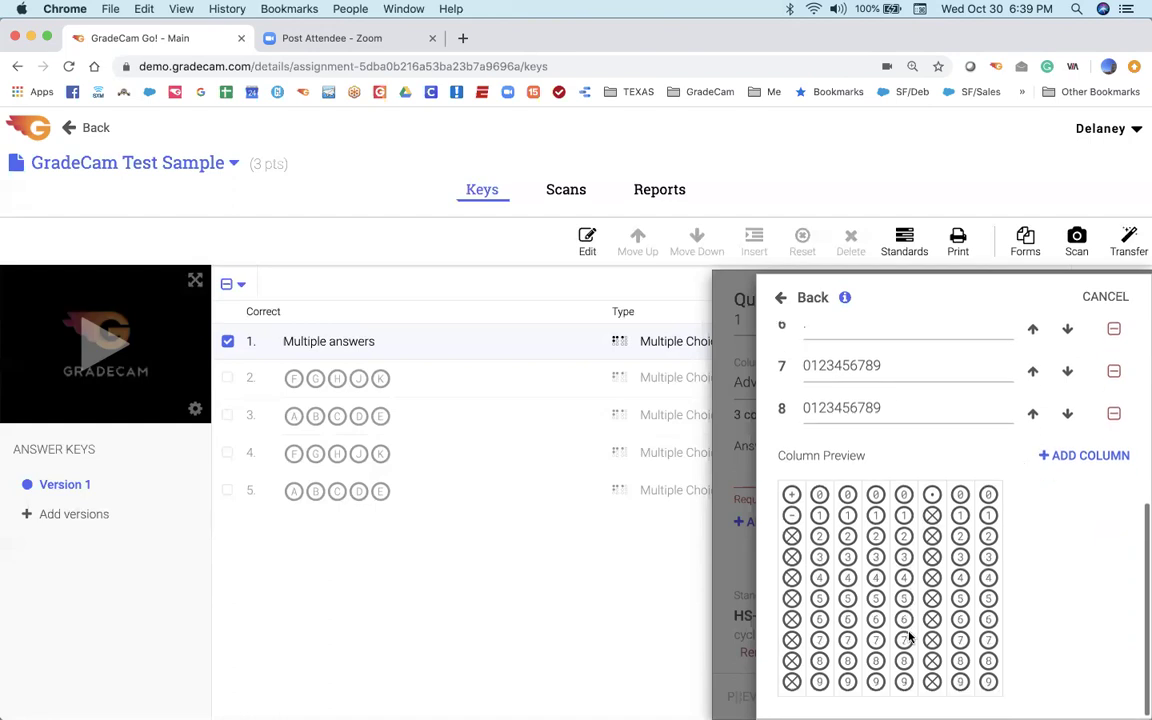
scroll(908, 634, "up", 10)
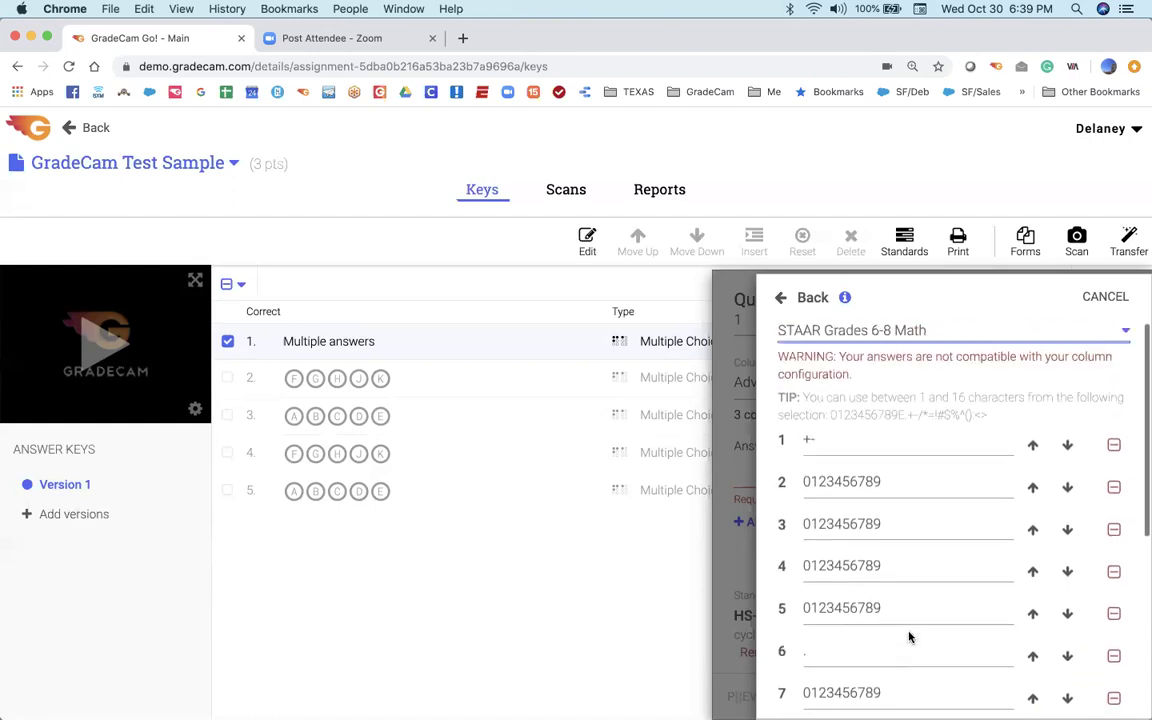
left_click(828, 334)
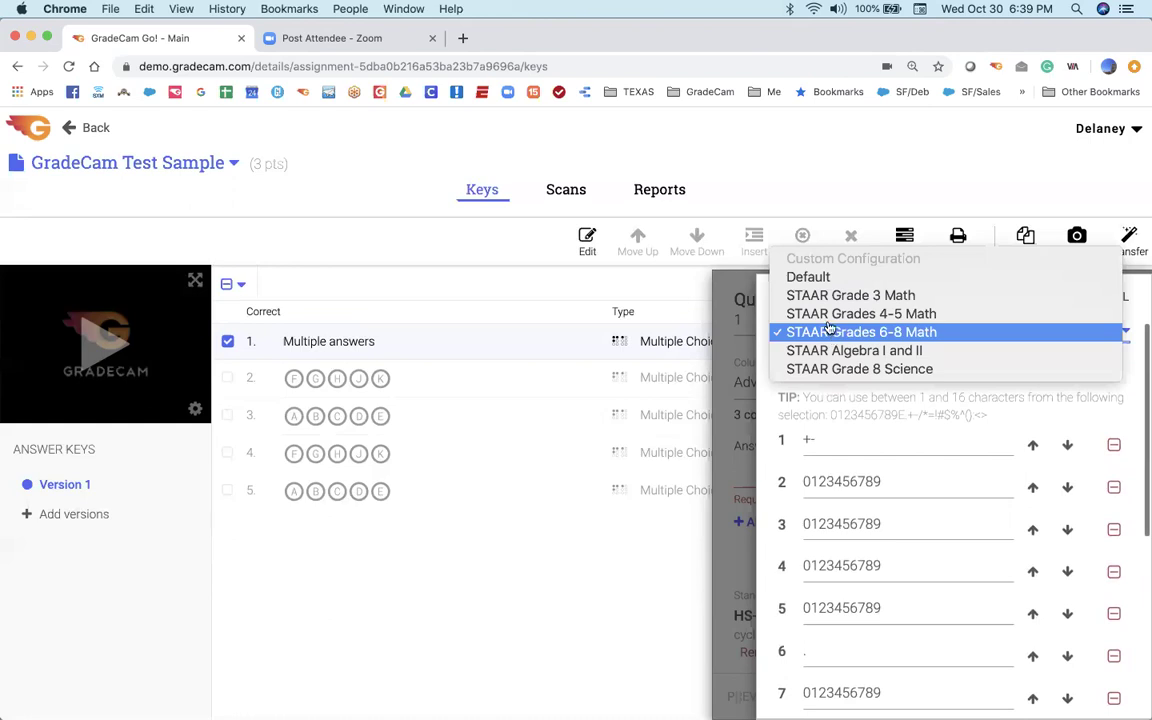
- Reset columns to Default, make the first column a $ sign, and add two columns
left_click(819, 280)
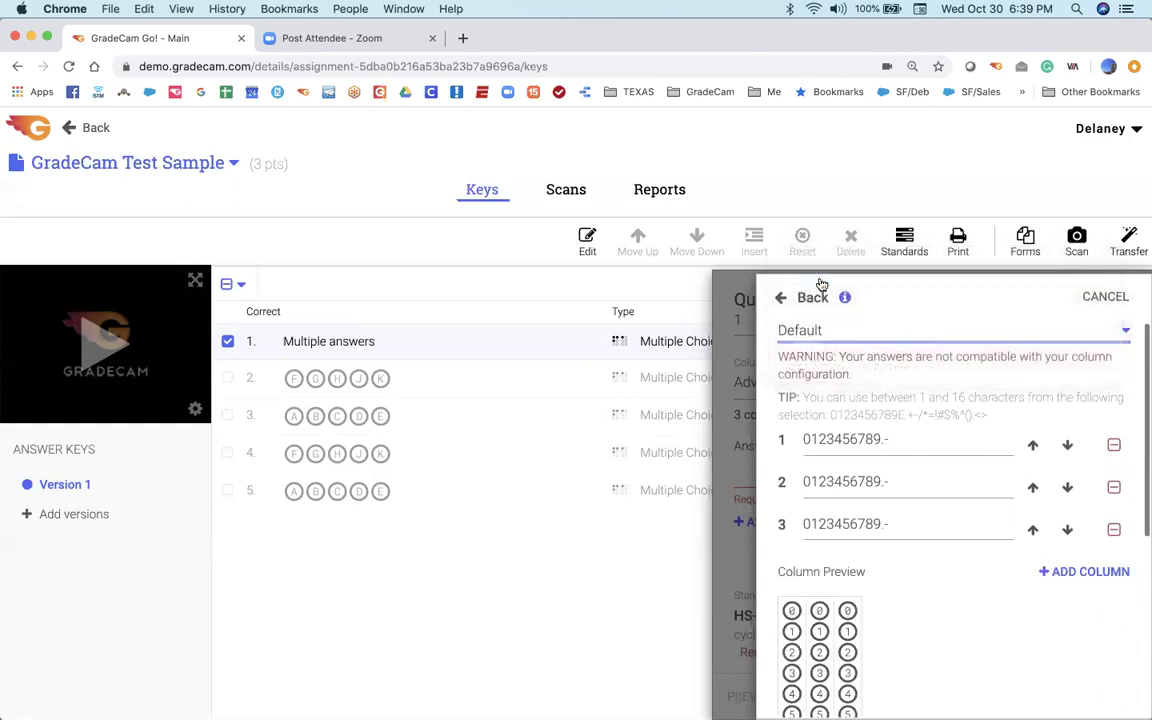
left_click_drag(892, 442, 800, 440)
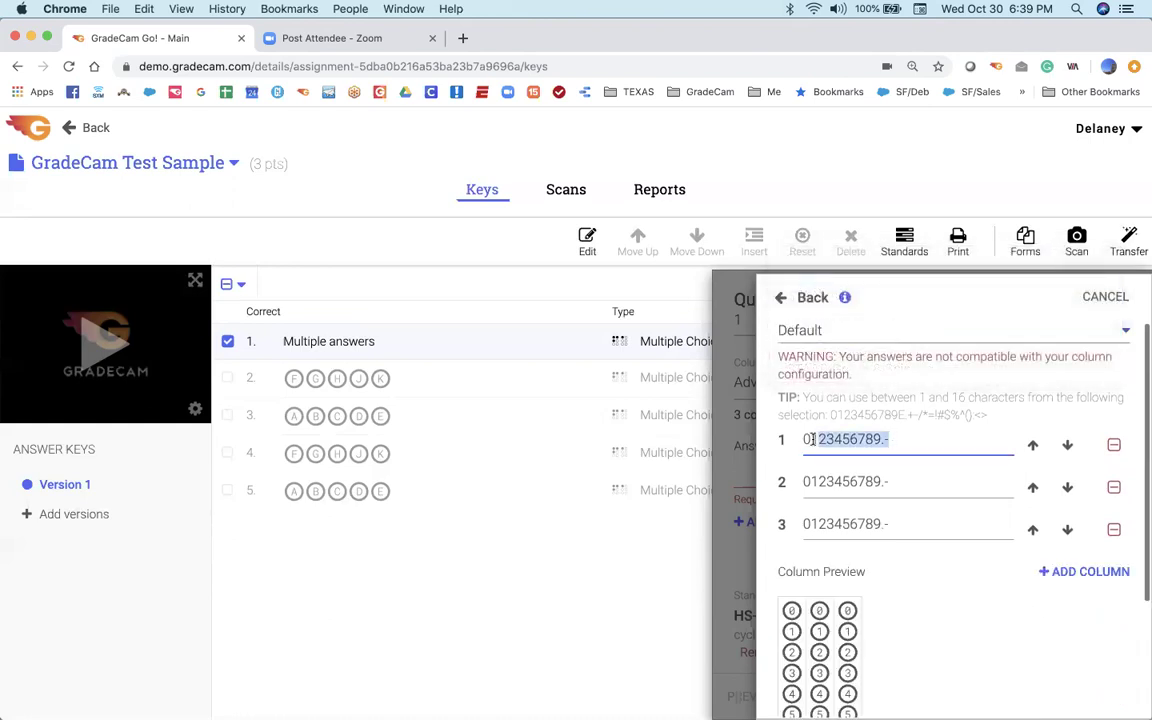
type("$")
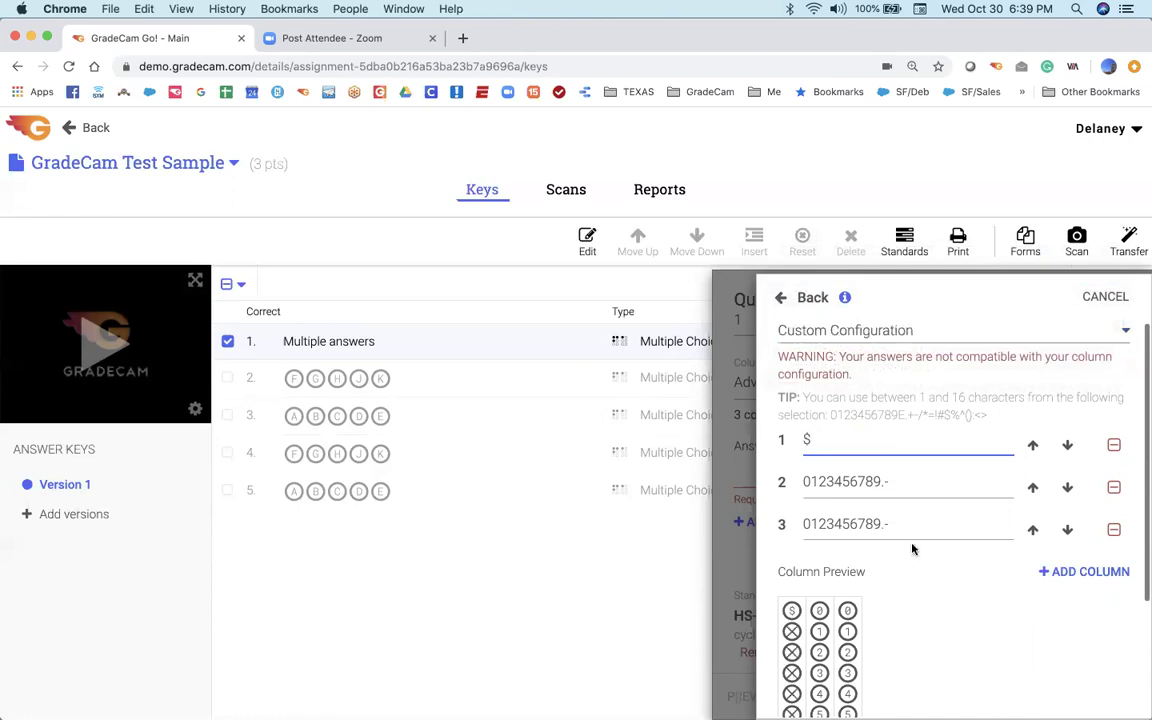
scroll(848, 553, "down", 2)
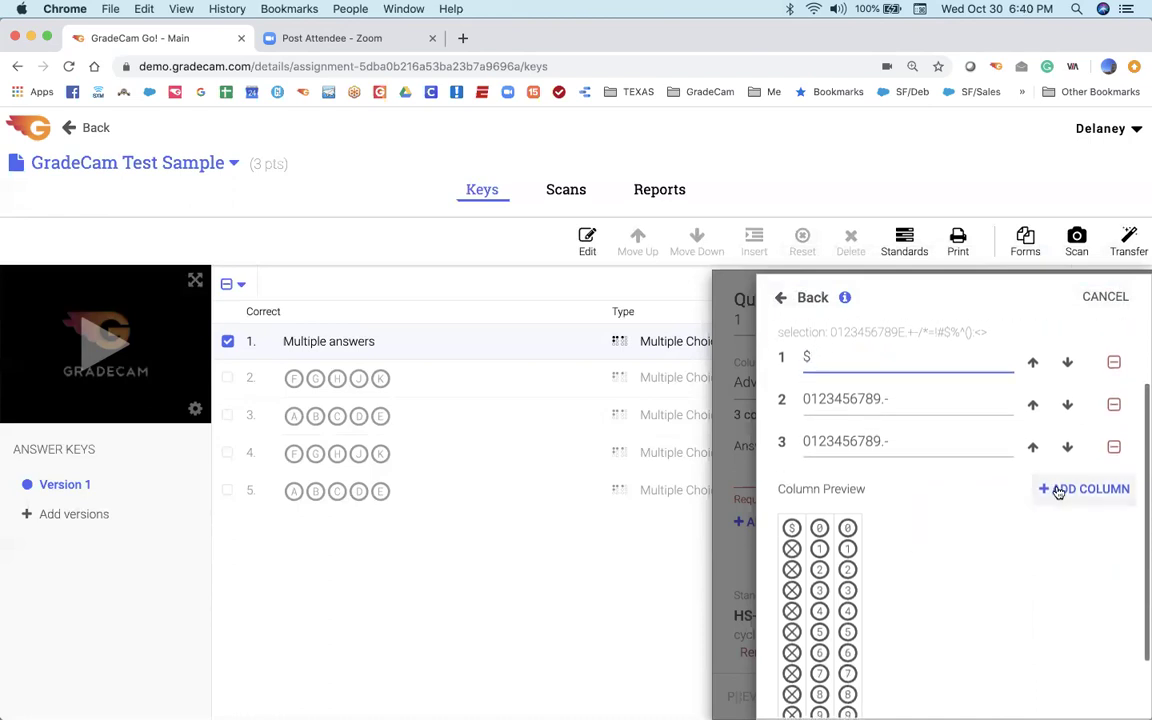
left_click(1058, 489)
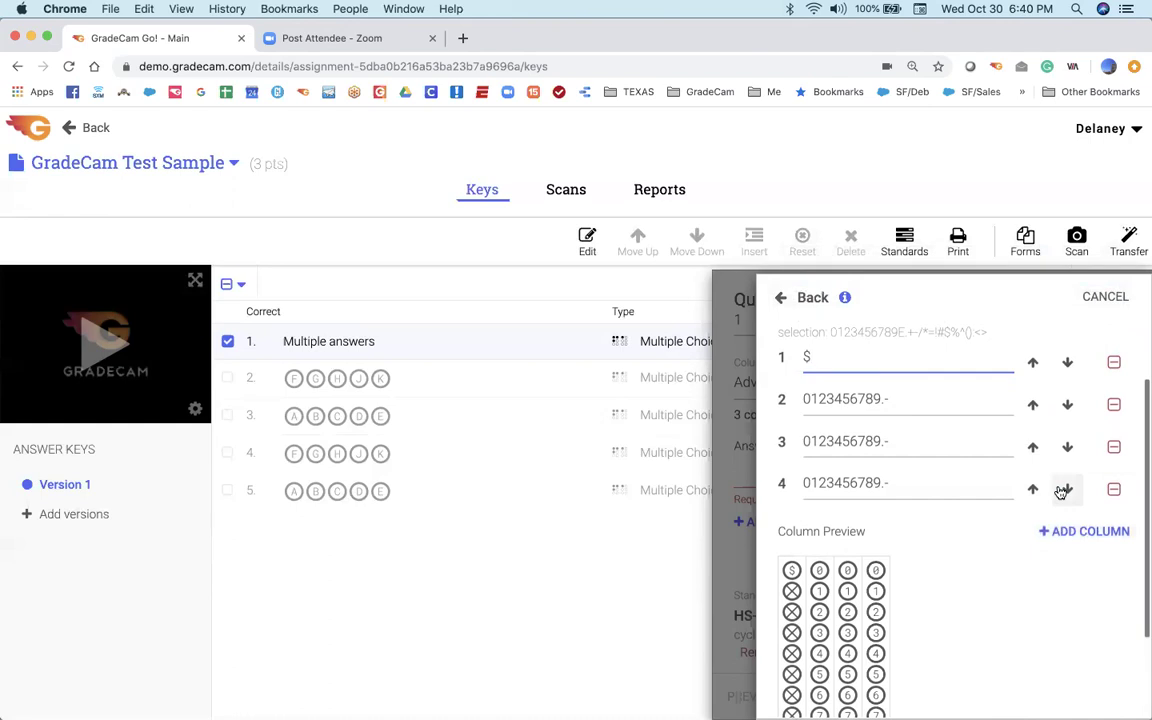
left_click(1066, 536)
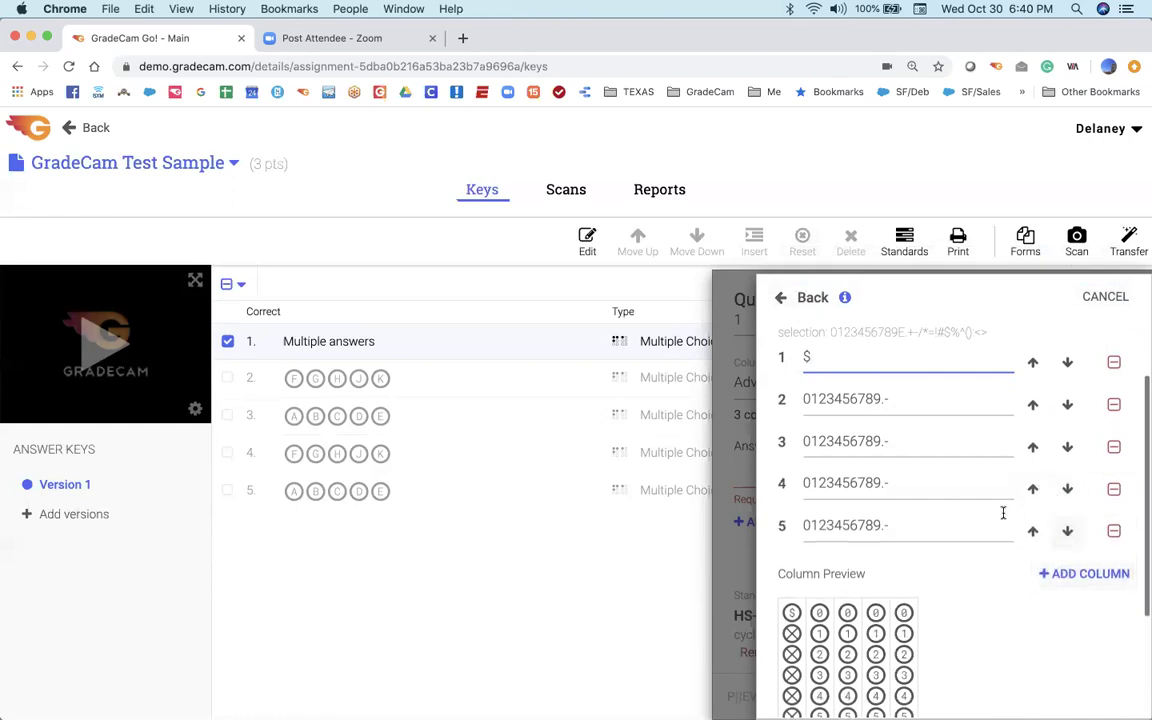
- Limit the third column to a decimal point and return to question 1's settings
left_click_drag(894, 440, 800, 441)
type(".")
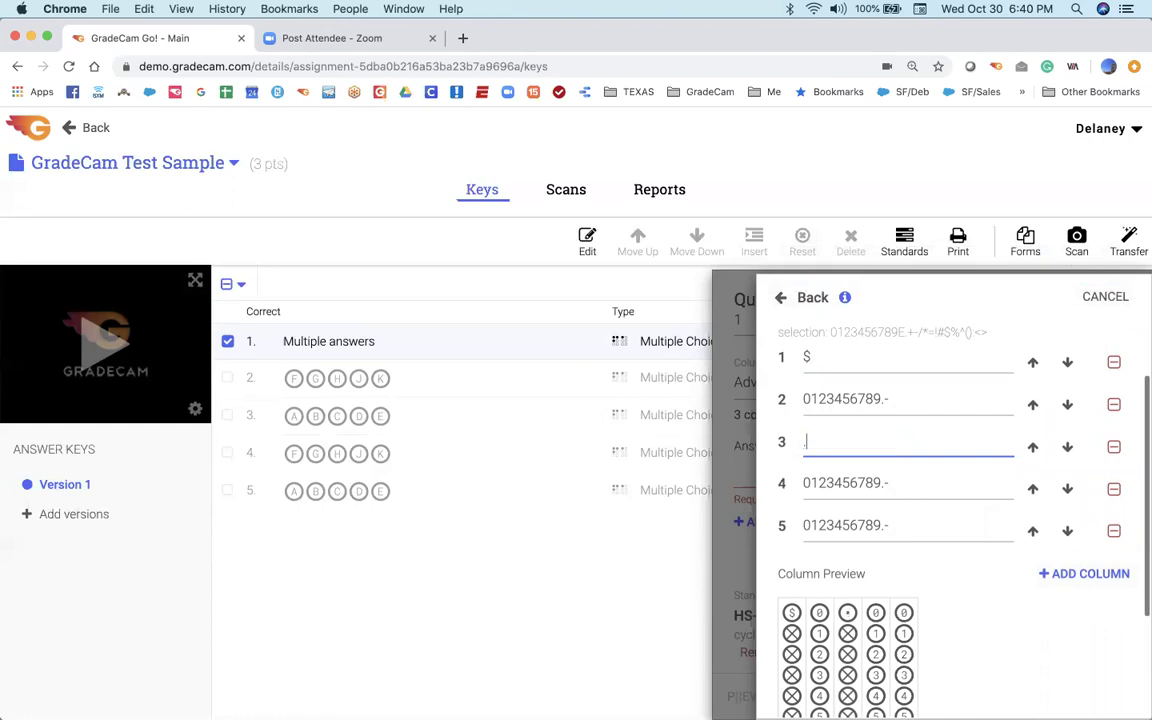
scroll(1022, 653, "down", 1)
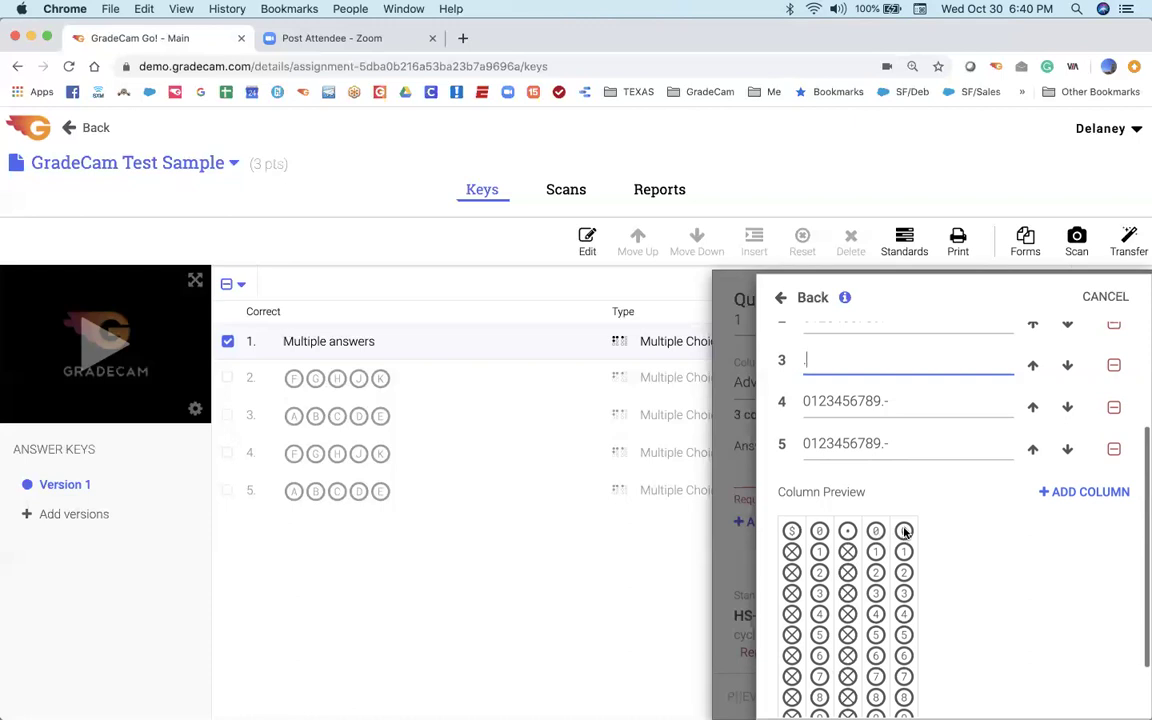
scroll(904, 531, "up", 3)
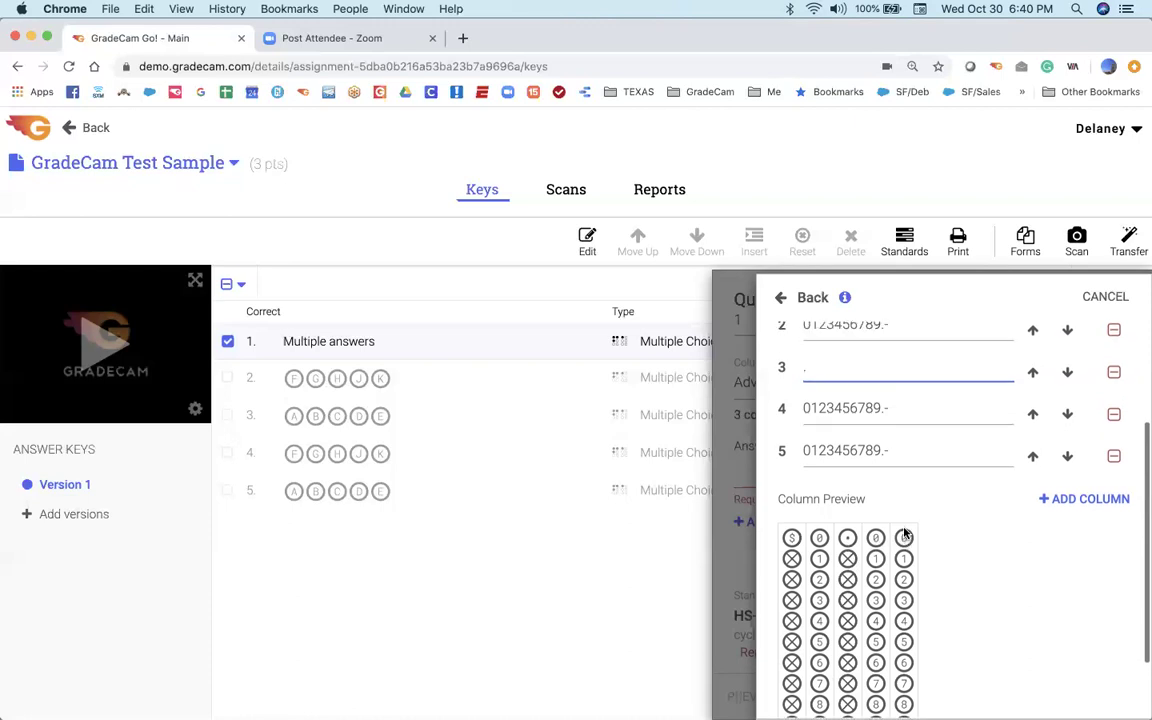
left_click(810, 300)
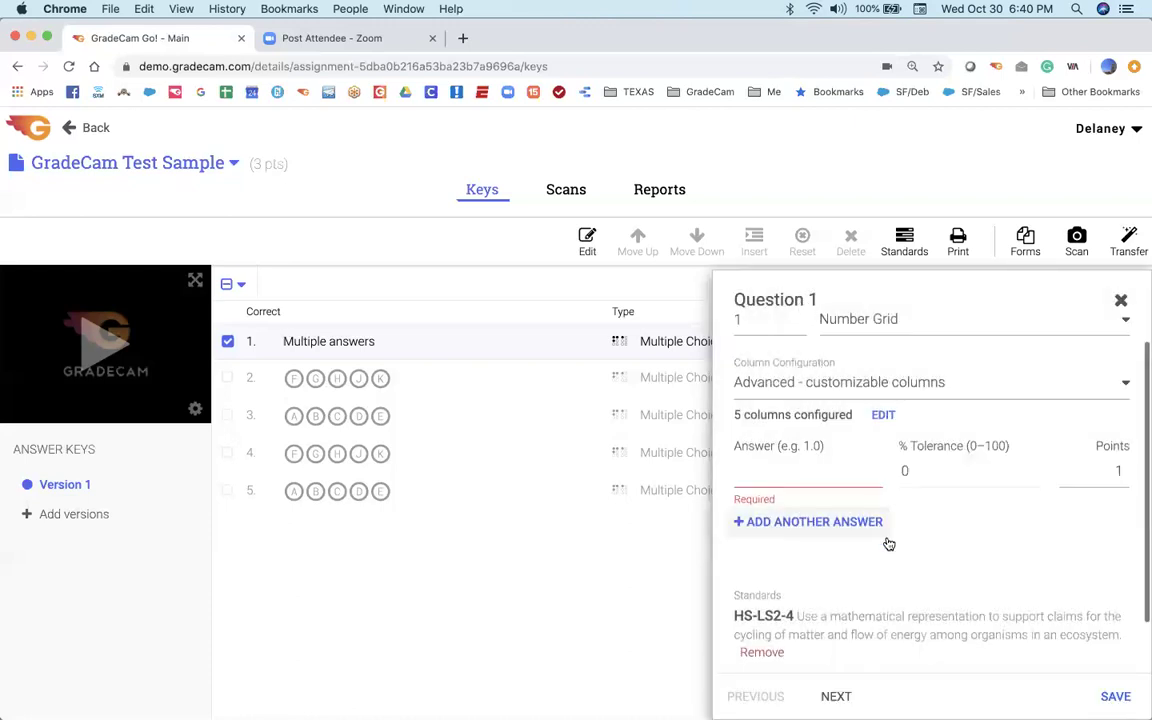
- Change Question 1's type from number grid to Fill in the Blank, then review the type list
scroll(889, 544, "up", 1)
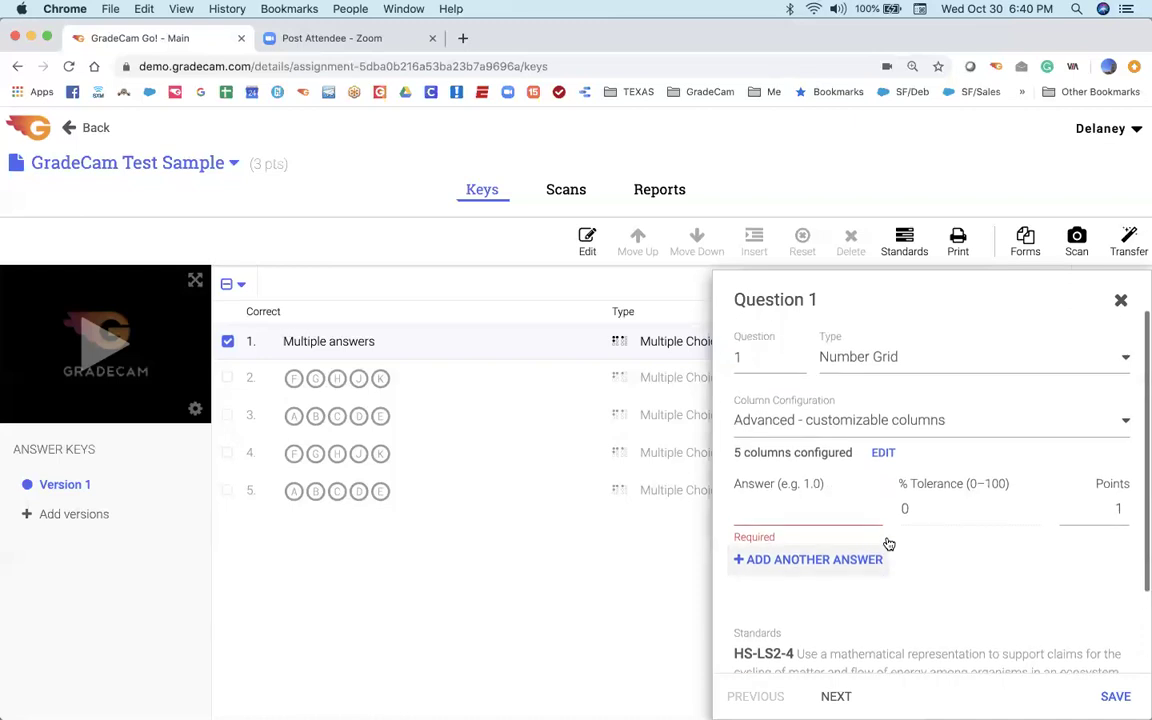
left_click(889, 362)
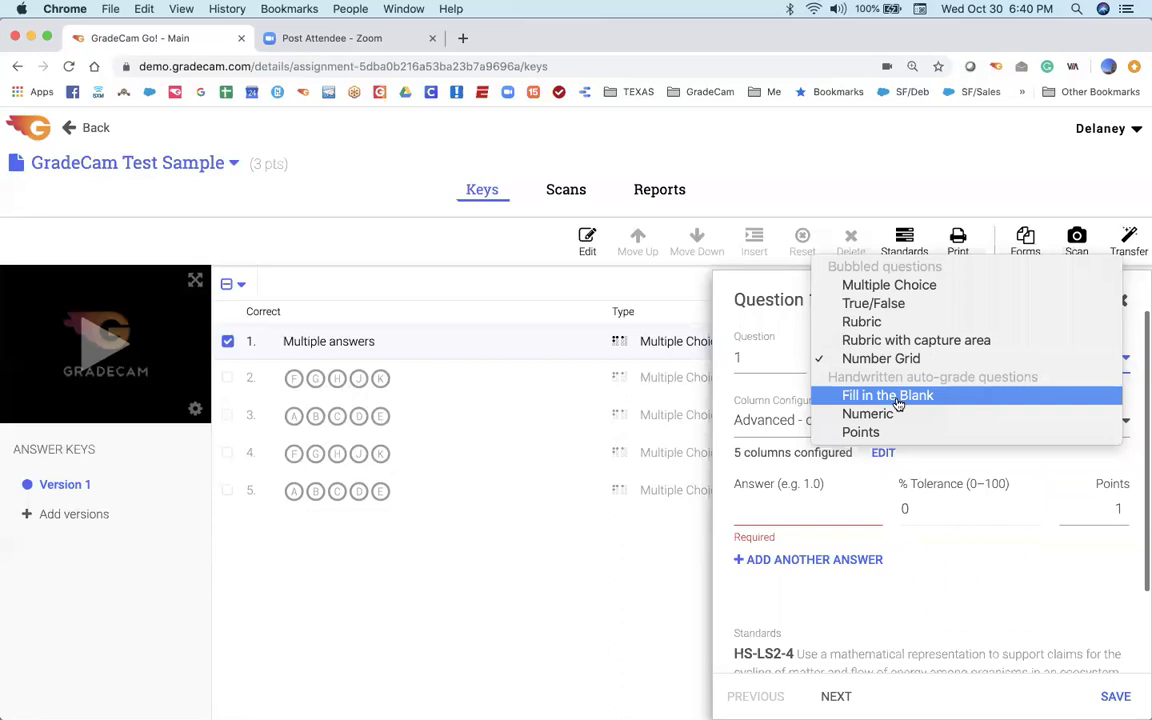
left_click(898, 398)
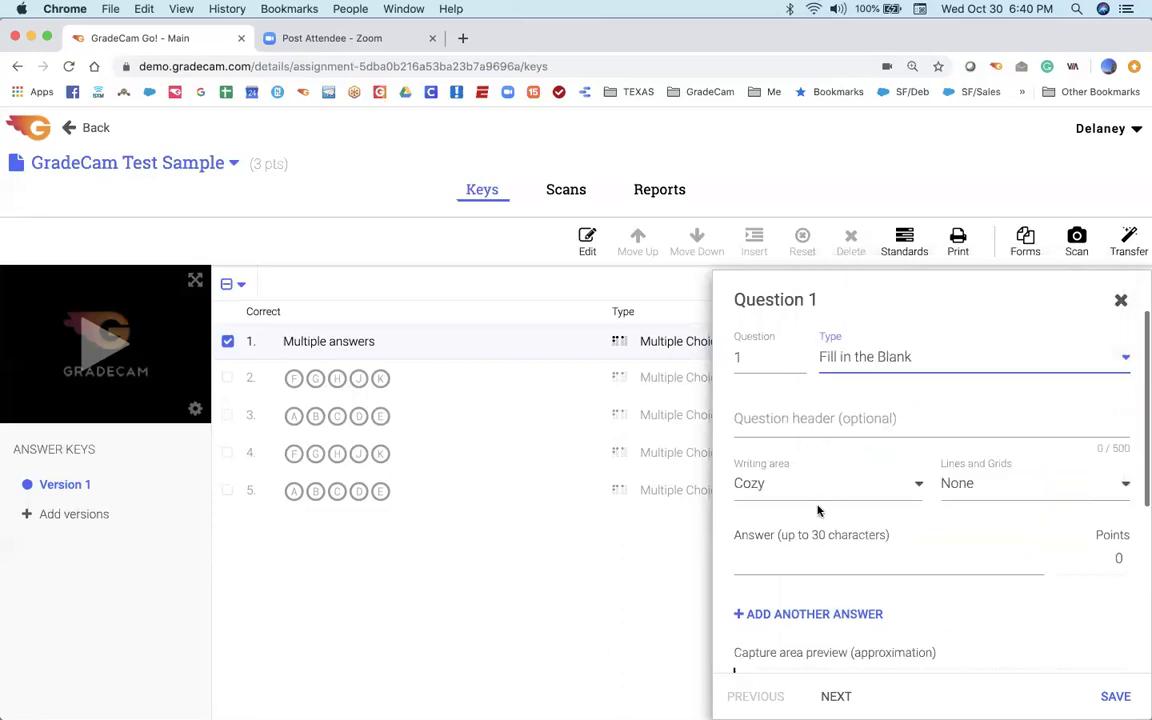
scroll(810, 527, "down", 1)
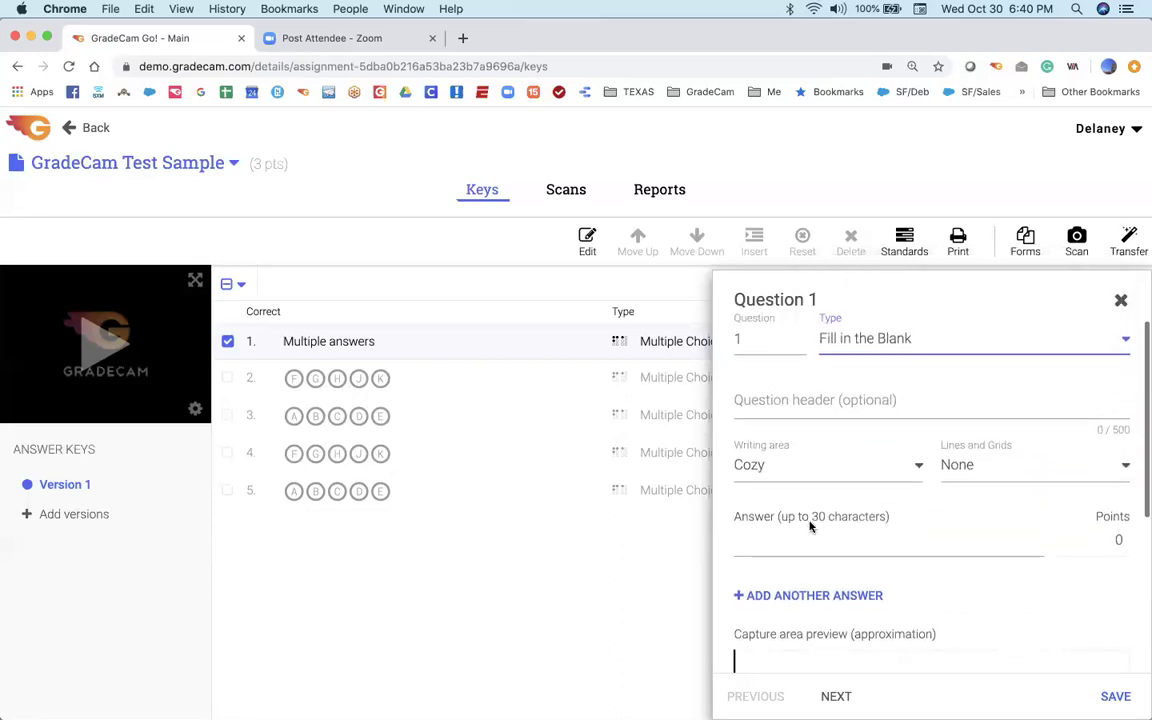
left_click(877, 347)
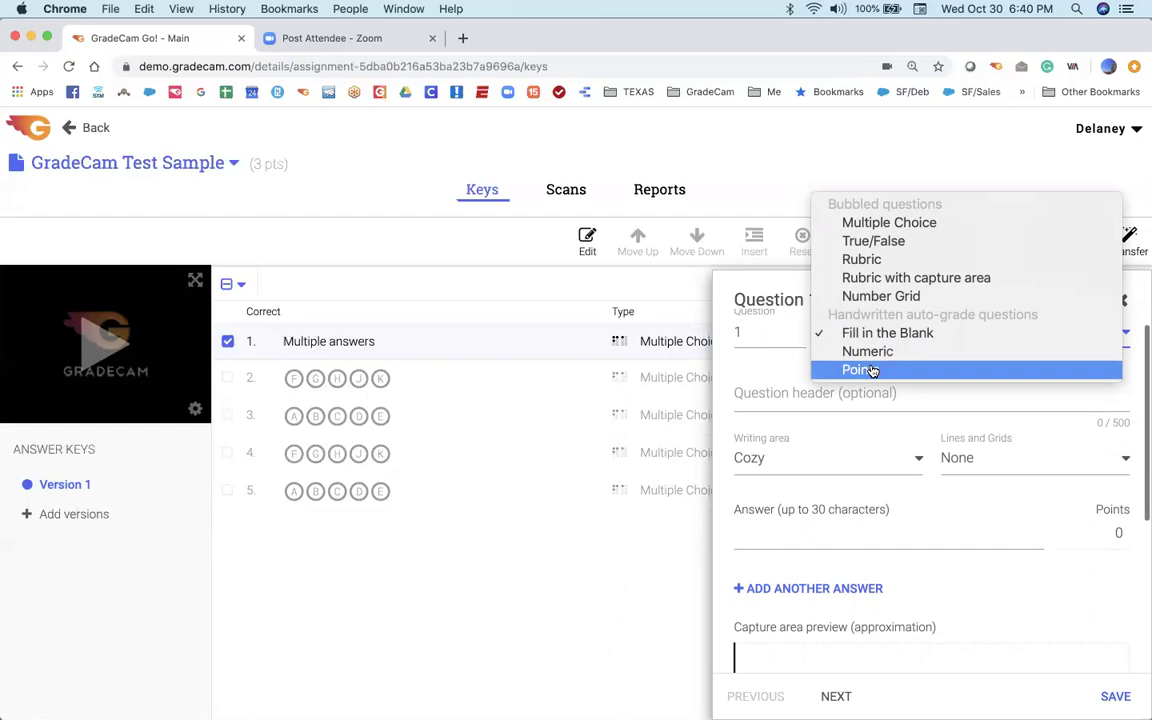
left_click(769, 346)
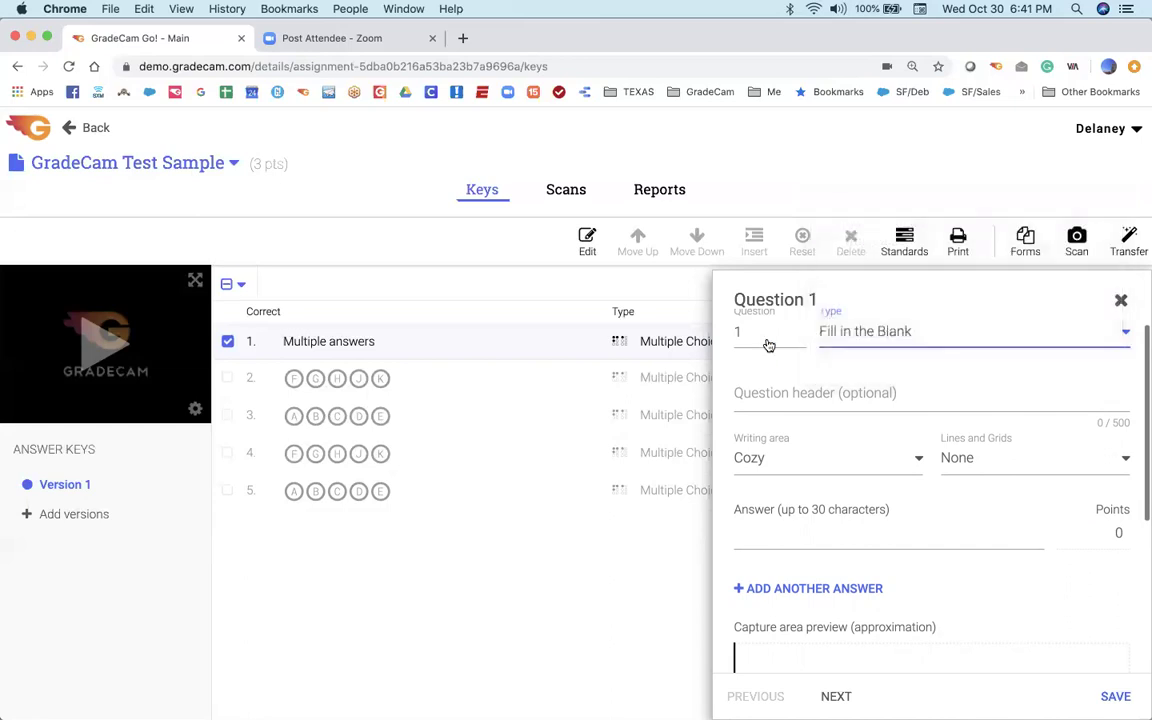
- Renumber question 1 as 1a and return its type to Multiple Choice
scroll(774, 379, "up", 1)
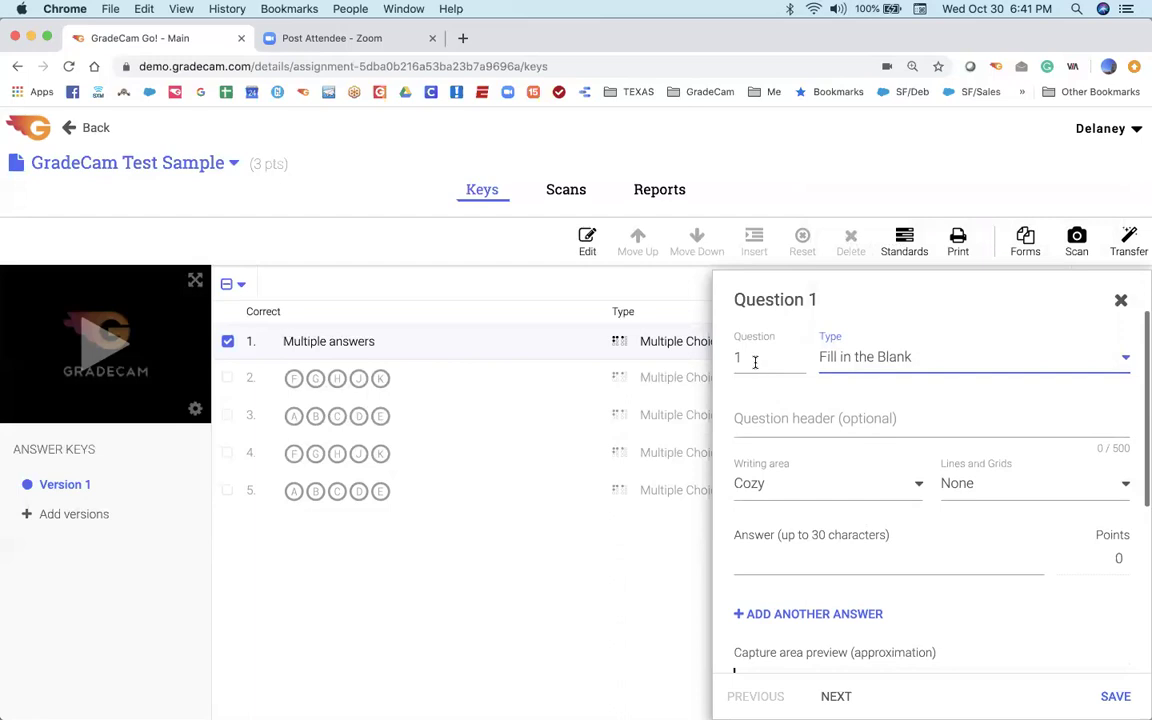
left_click(755, 362)
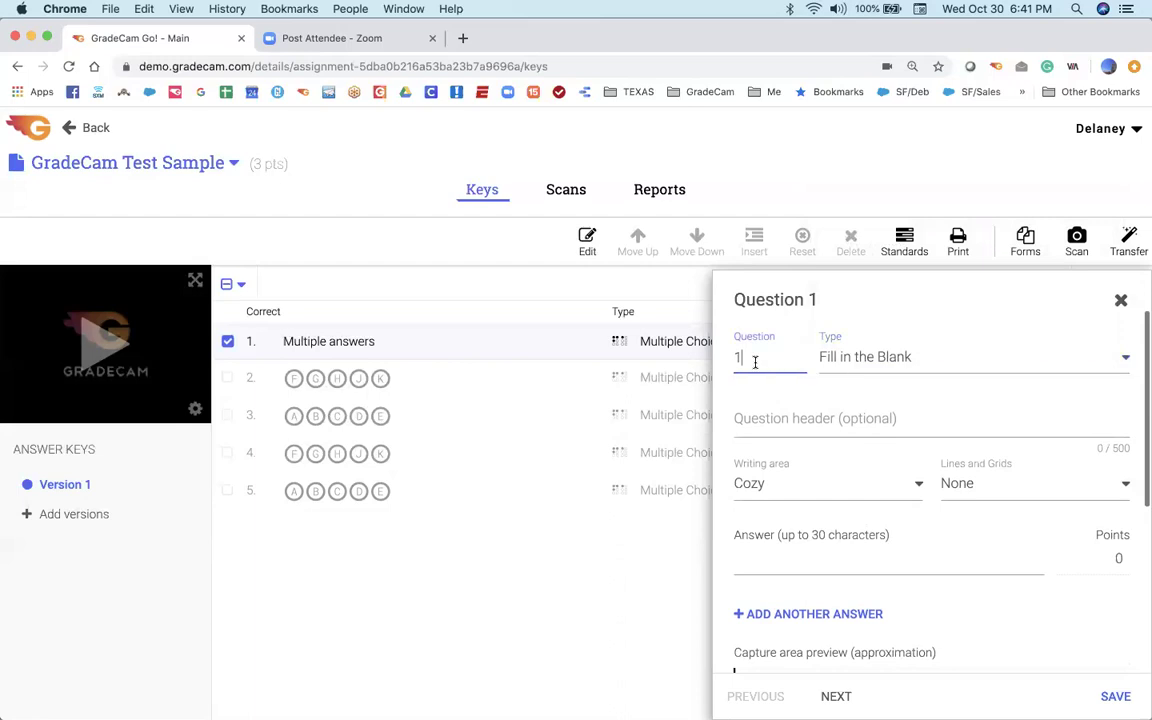
type("a")
left_click(836, 697)
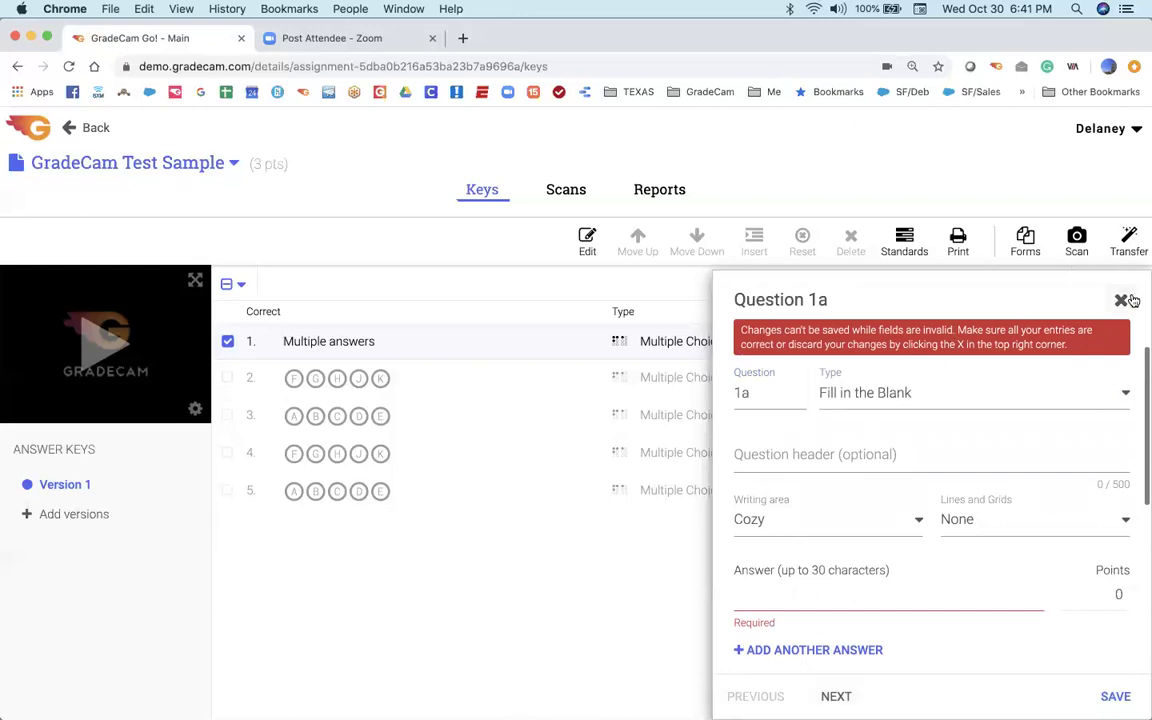
left_click(914, 395)
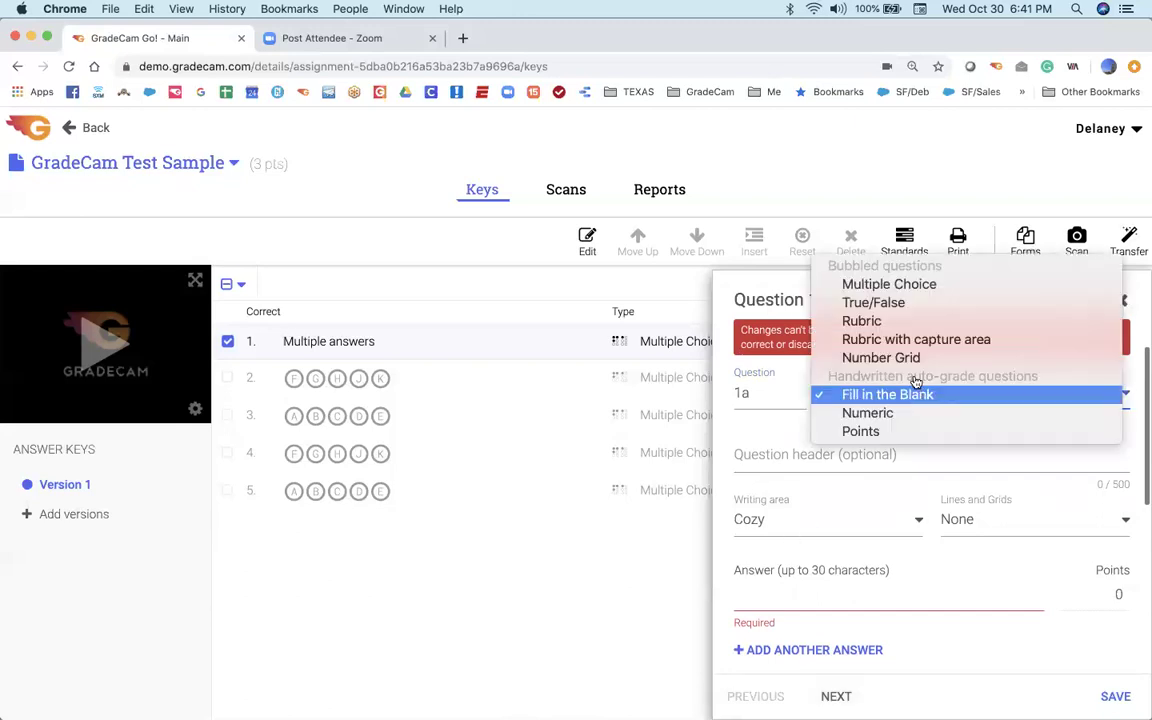
key("Escape")
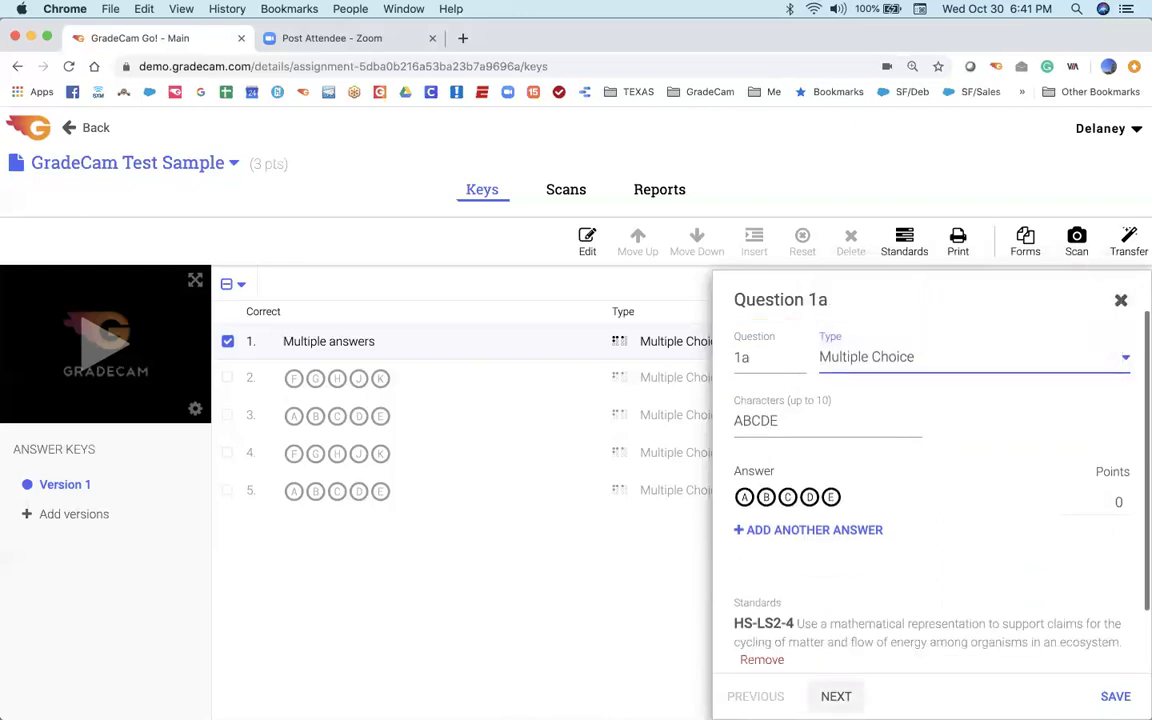
- Renumber the second and third questions as 1b and 2a
left_click(836, 696)
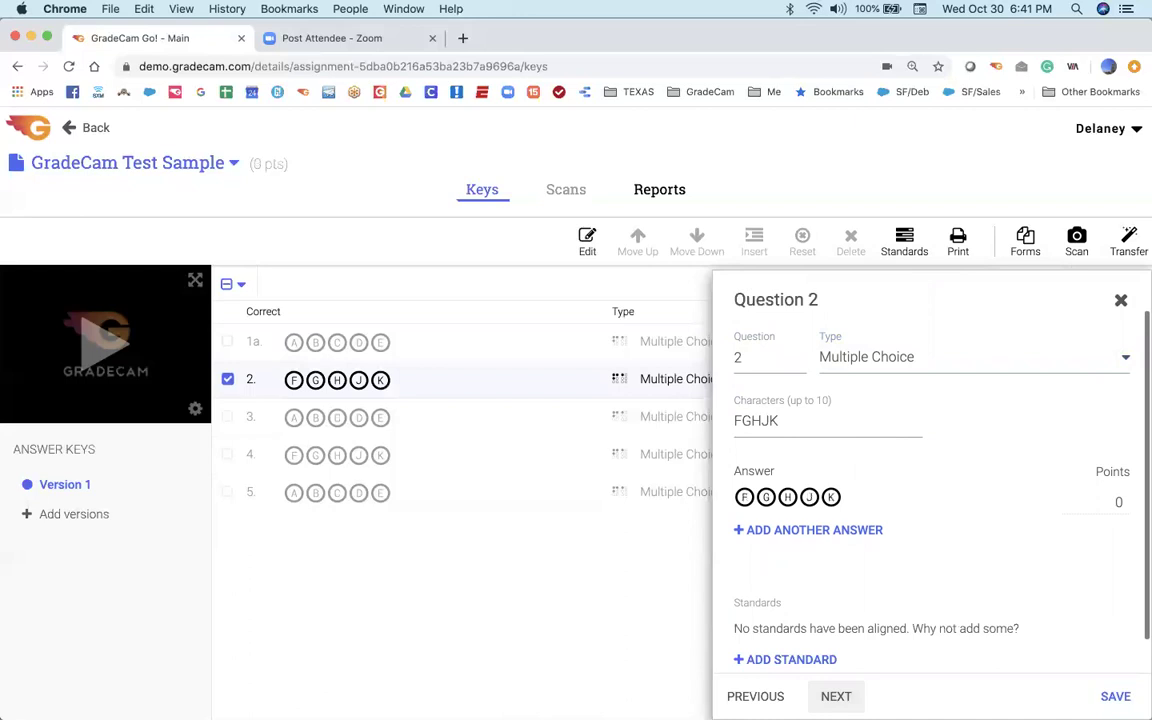
left_click(742, 358)
key("BackSpace")
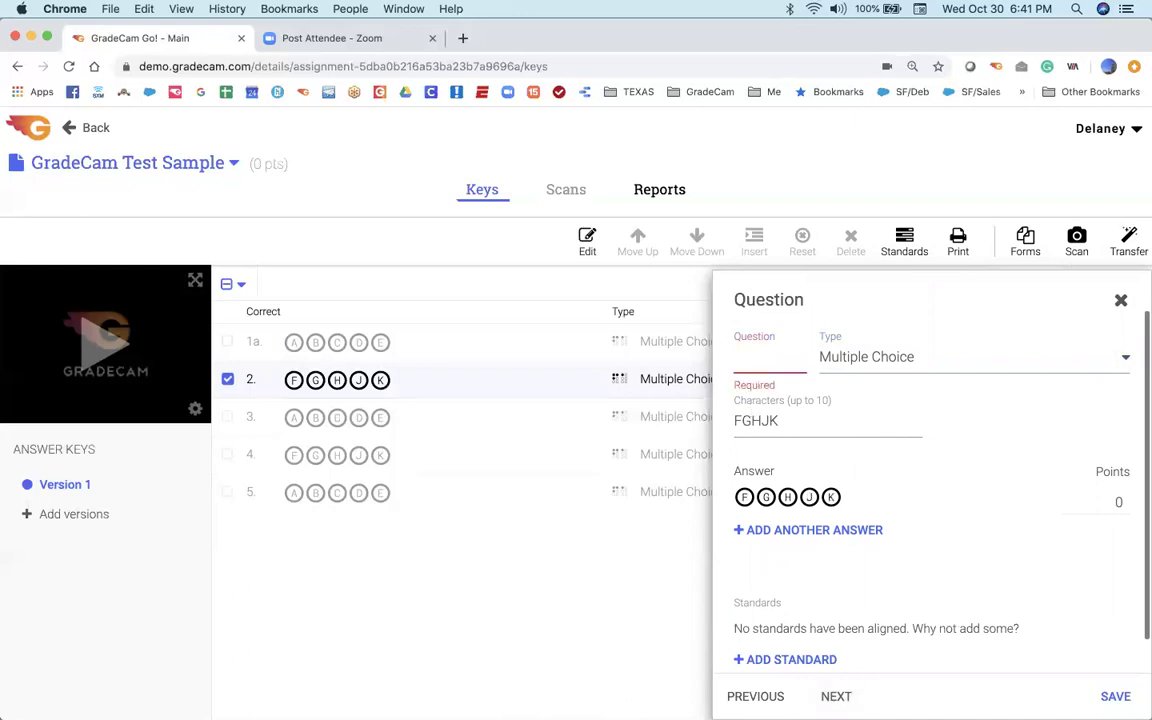
type("1b")
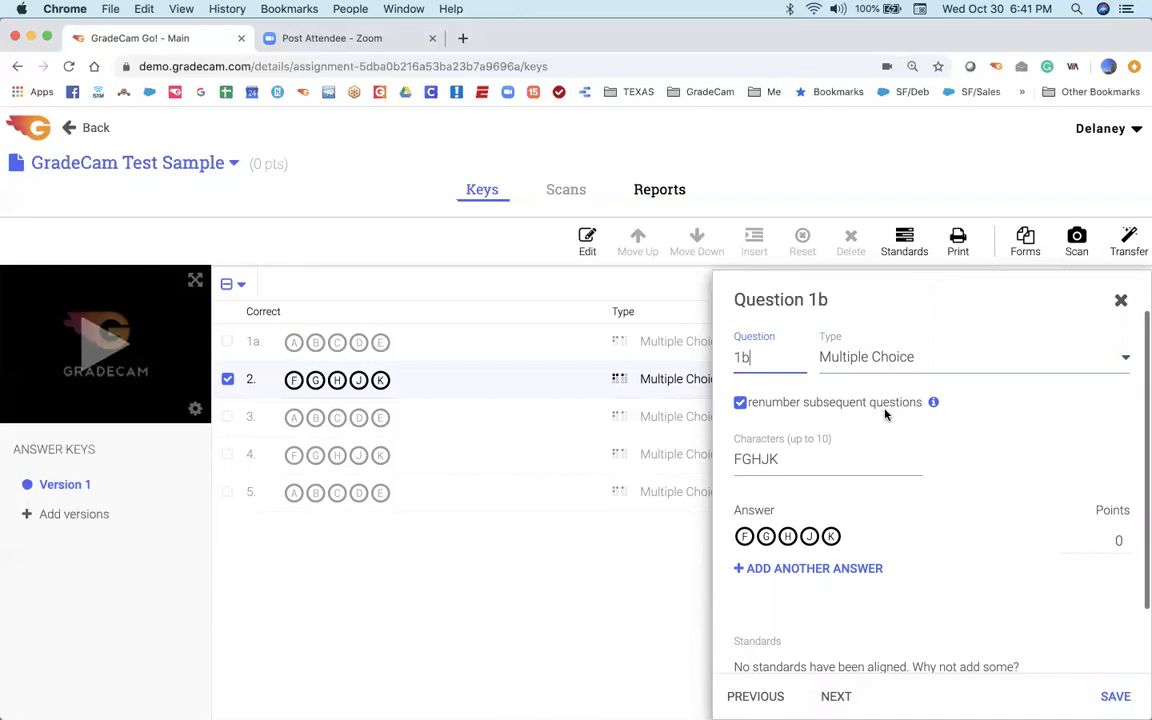
left_click(838, 699)
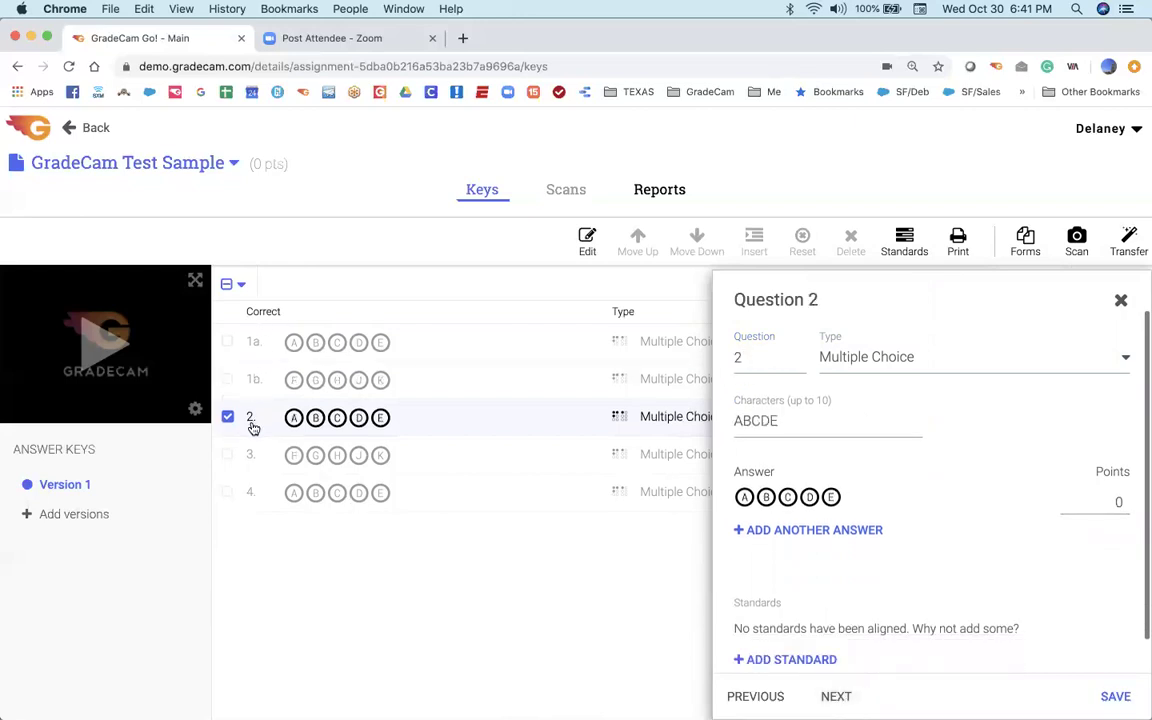
left_click(742, 357)
type("a")
- Renumber the following question as 2b and save the answer key
left_click(830, 695)
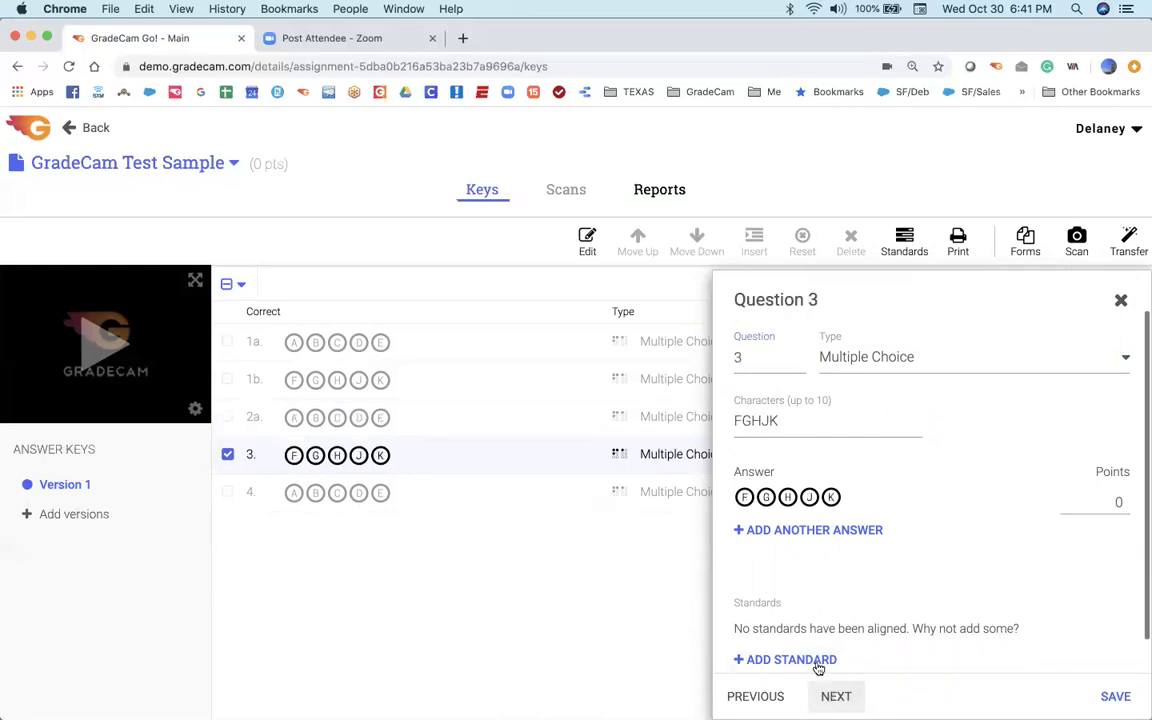
left_click(746, 357)
key("BackSpace")
type("2")
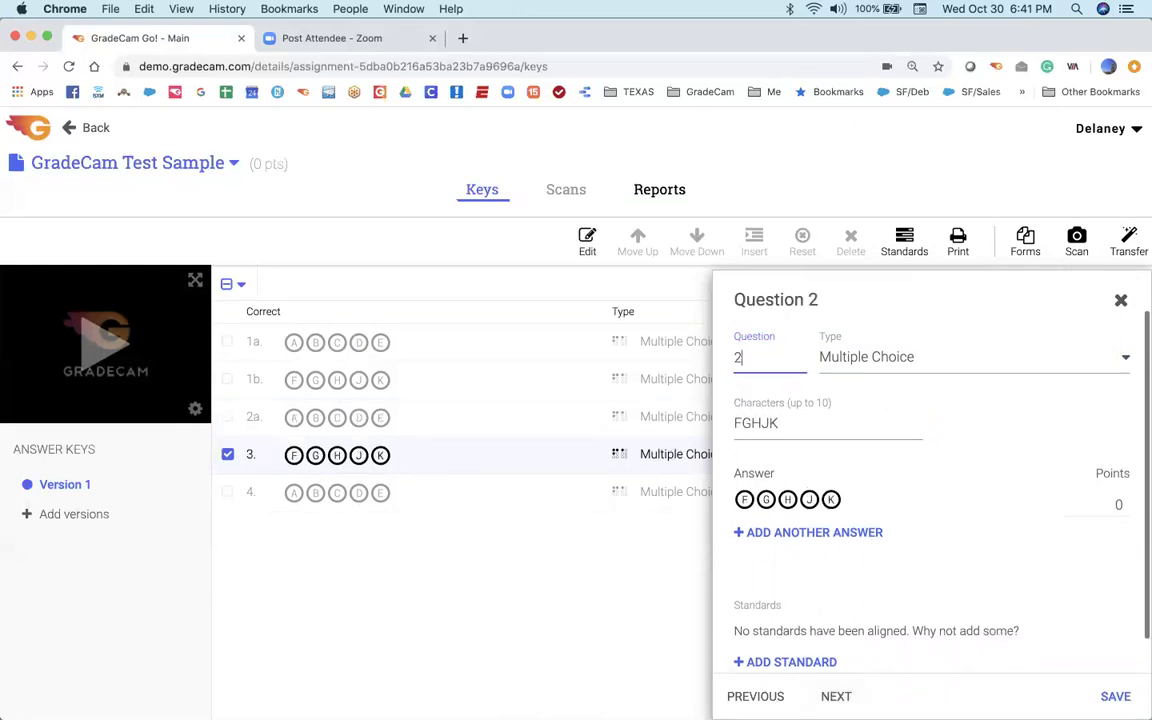
type("b")
left_click(830, 696)
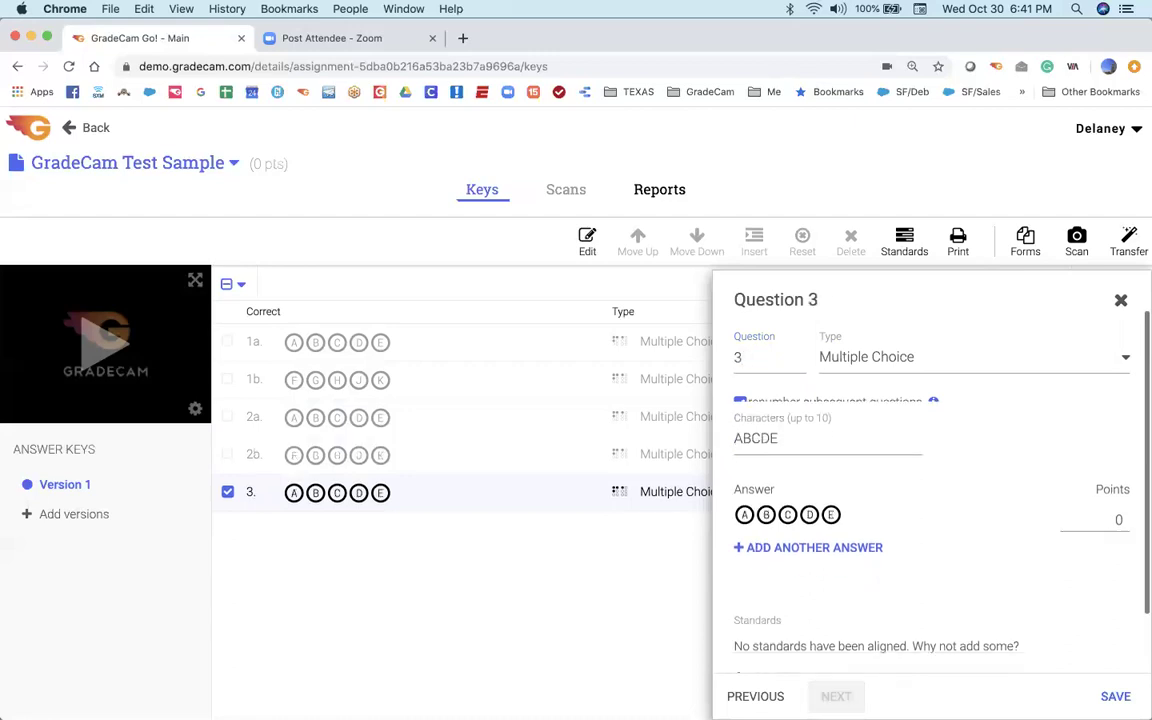
left_click(1111, 694)
- Close the question editor, reopen question 3 (Multiple Choice, ABCDE, 0 points) to check it, and close it
left_click(1121, 300)
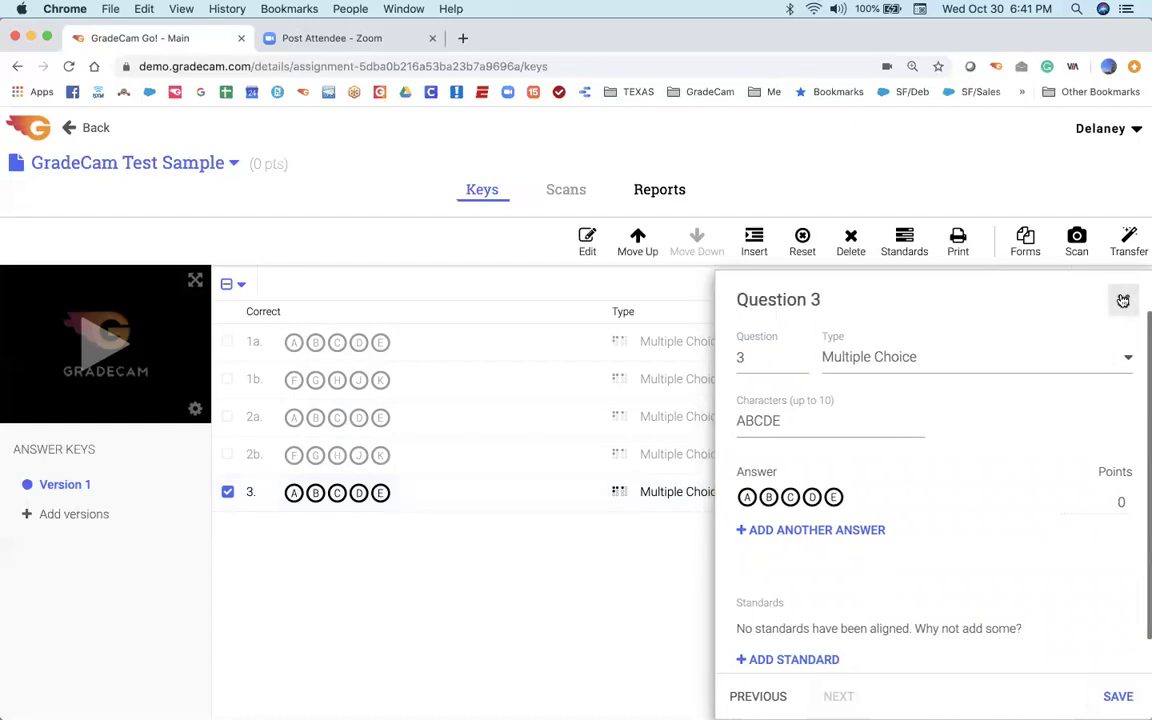
left_click(228, 495)
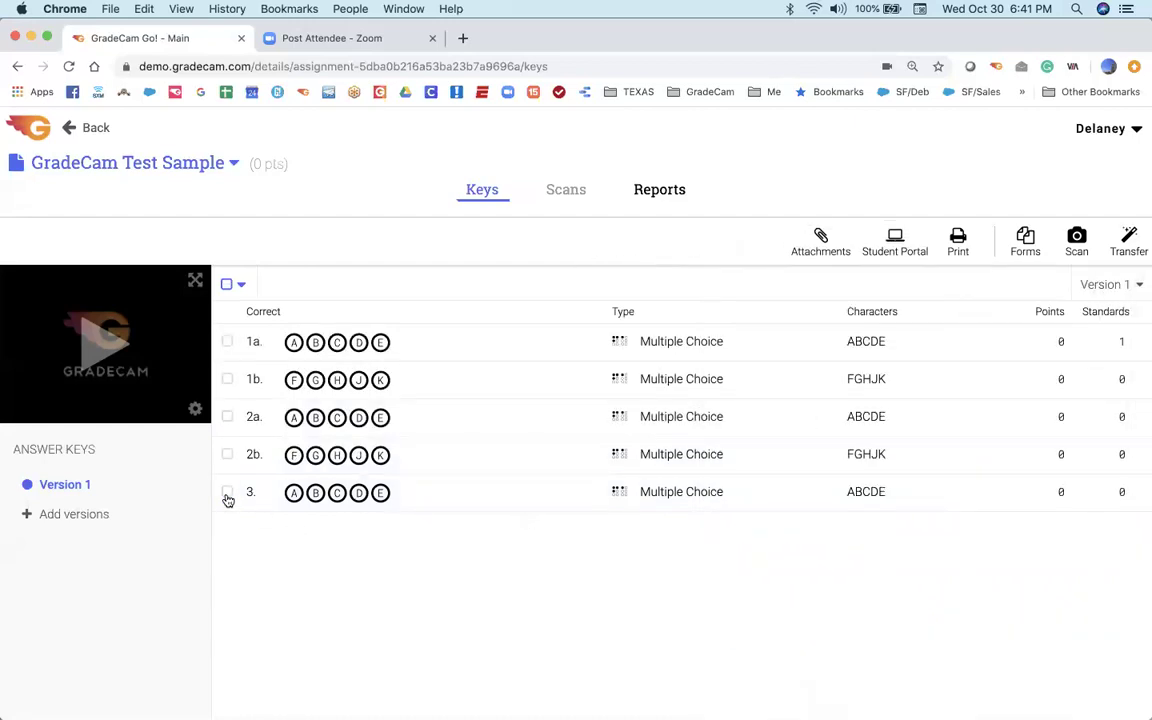
left_click(228, 493)
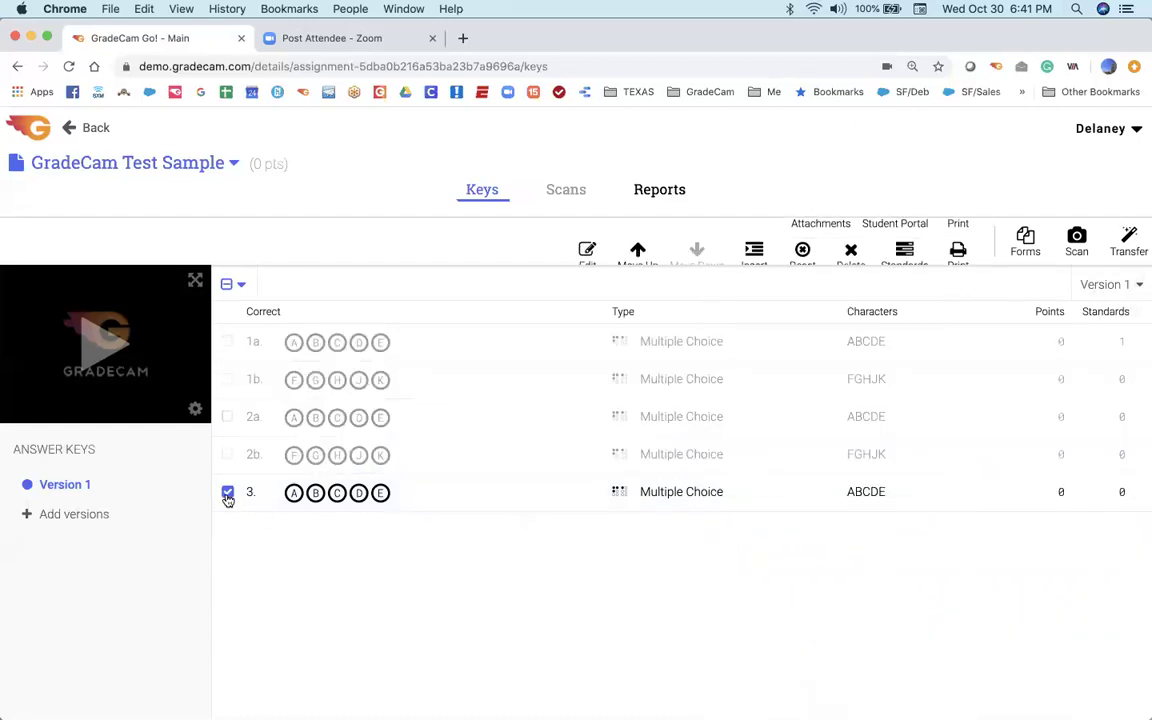
left_click(580, 242)
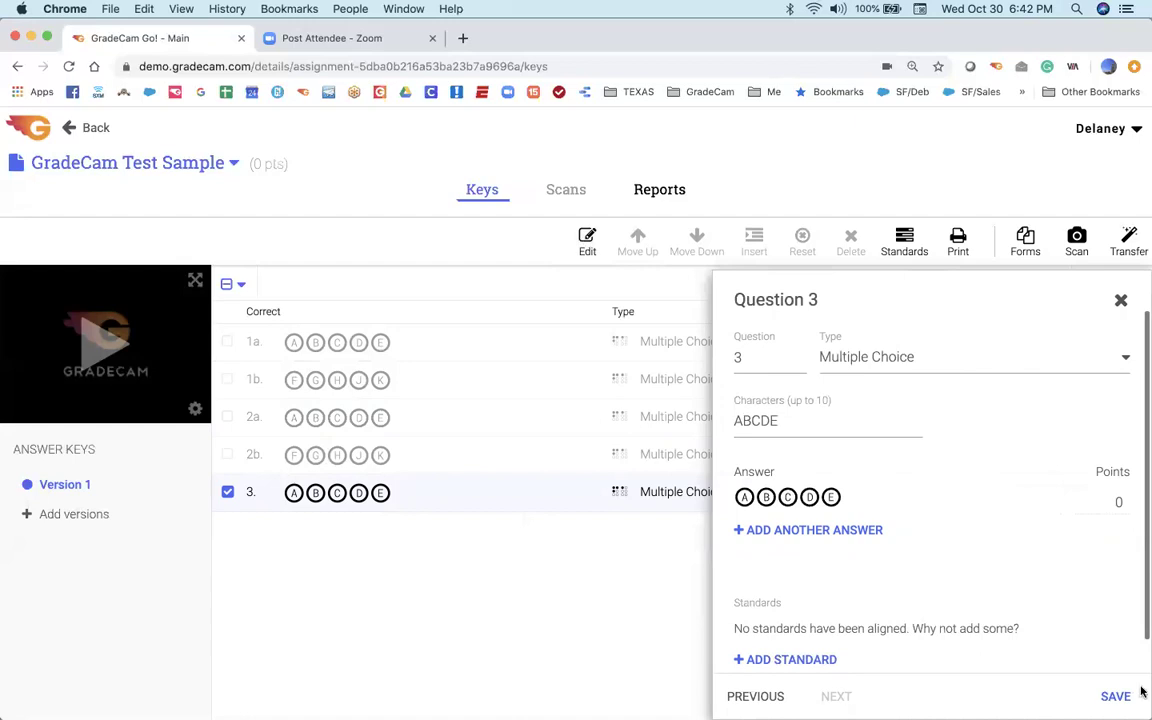
left_click(1122, 302)
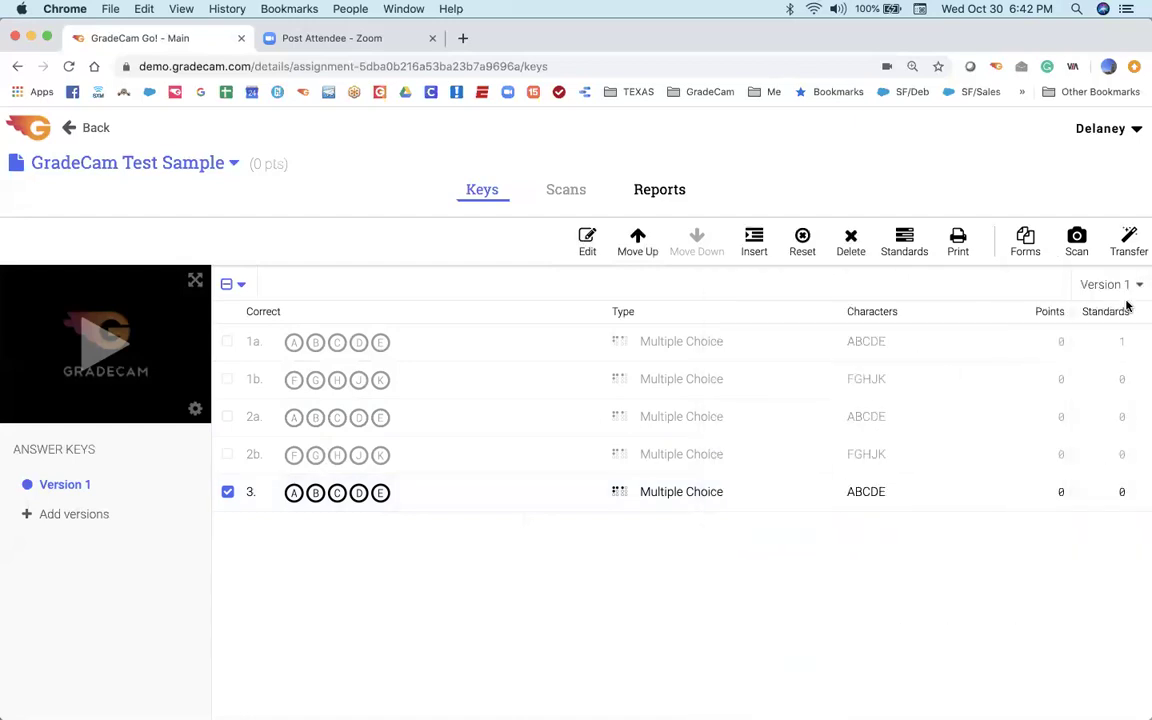